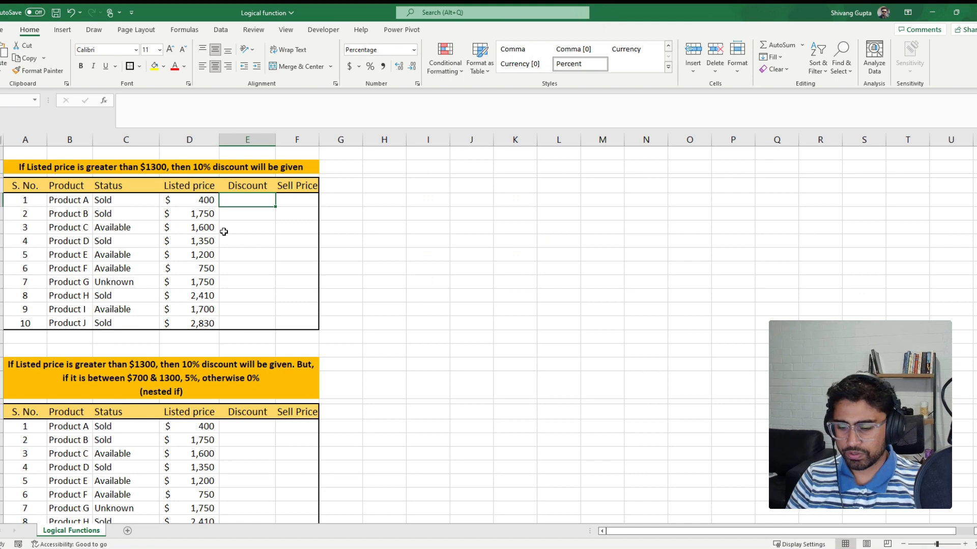
Enter the discount formula =IF(D5>1300, 10%, 0%) for Product A in the first table.
{"action": "type", "text": "=if"}
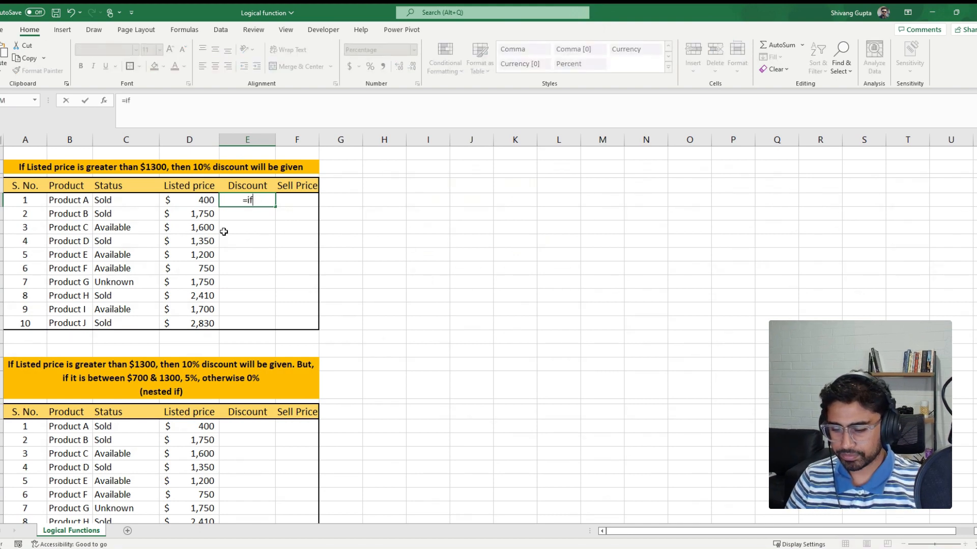
{"action": "type", "text": "("}
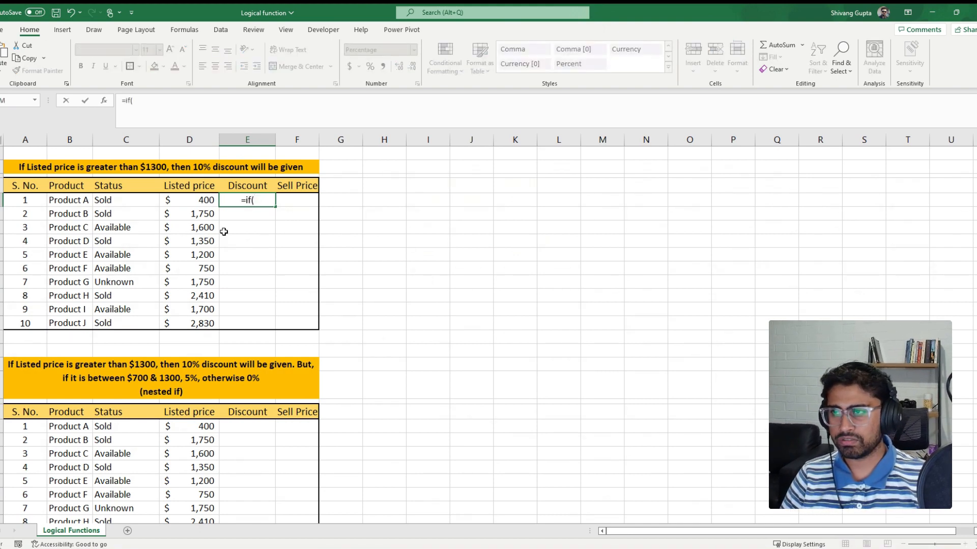
{"action": "left_click", "coordinate": [203, 198]}
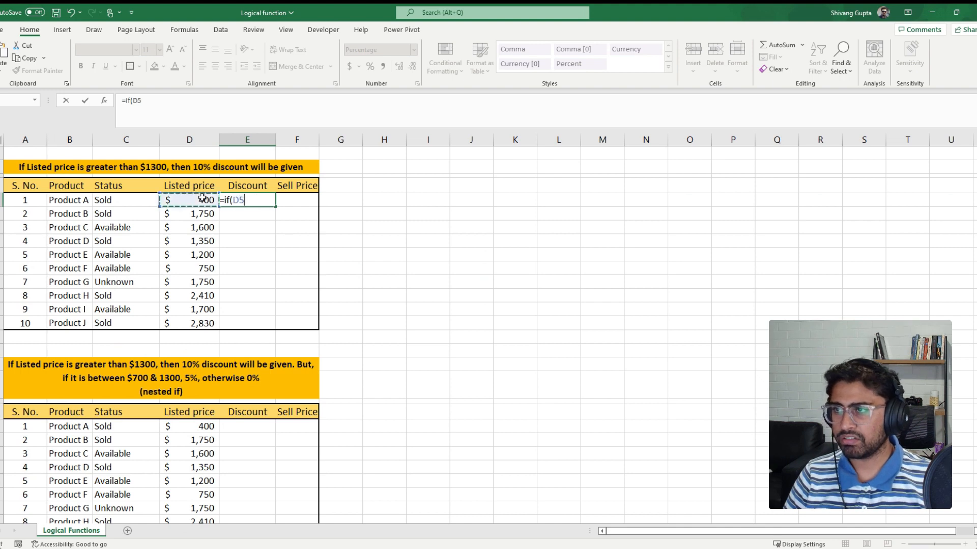
{"action": "type", "text": ">"}
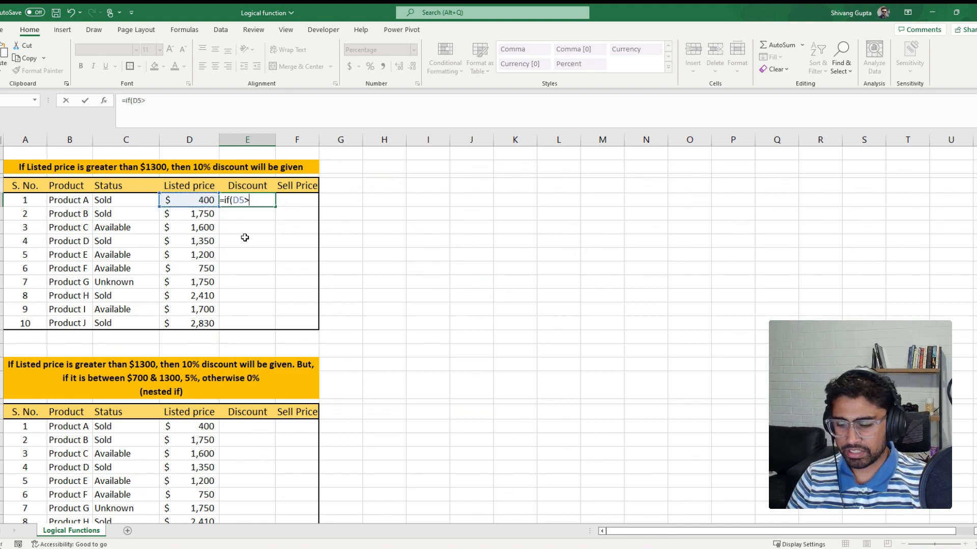
{"action": "type", "text": "13"}
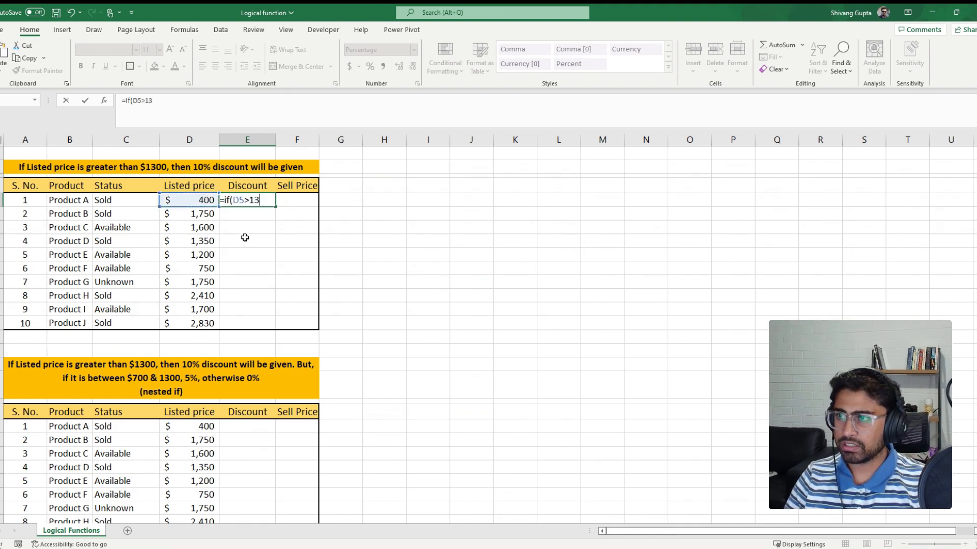
{"action": "type", "text": "40, "}
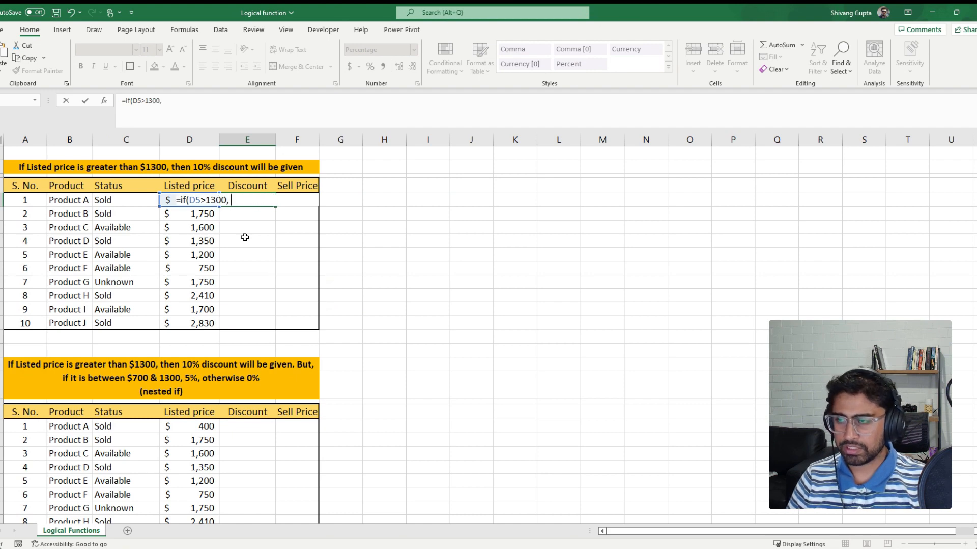
{"action": "type", "text": "10"}
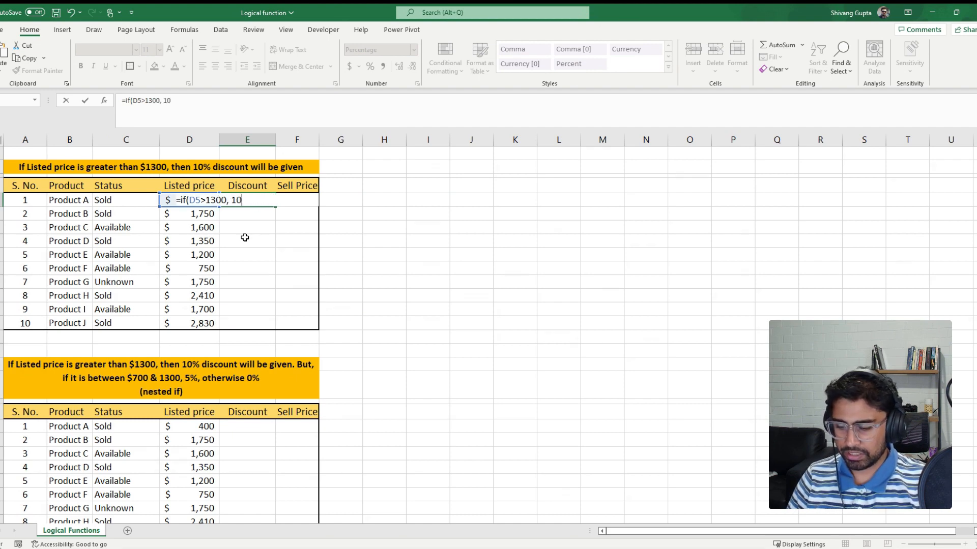
{"action": "type", "text": "%, 0"}
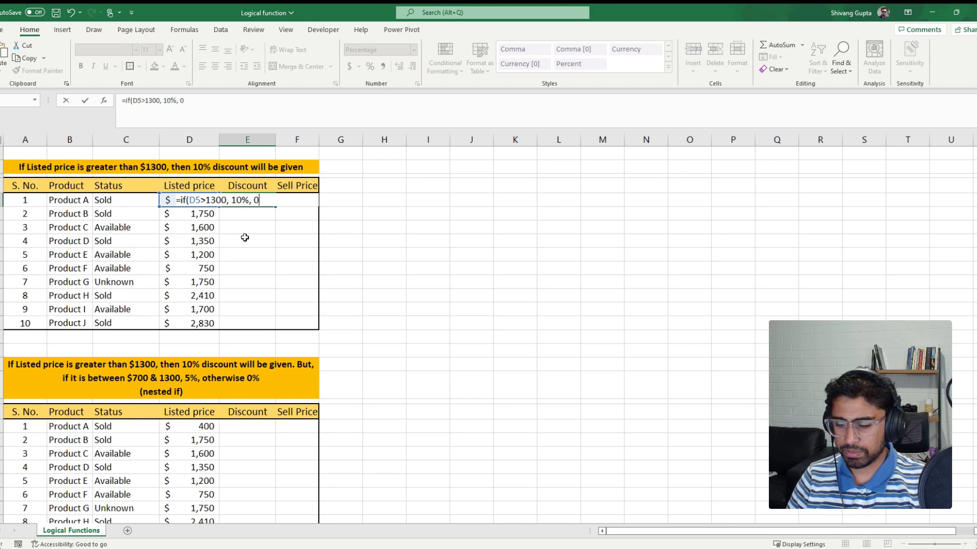
{"action": "type", "text": "%"}
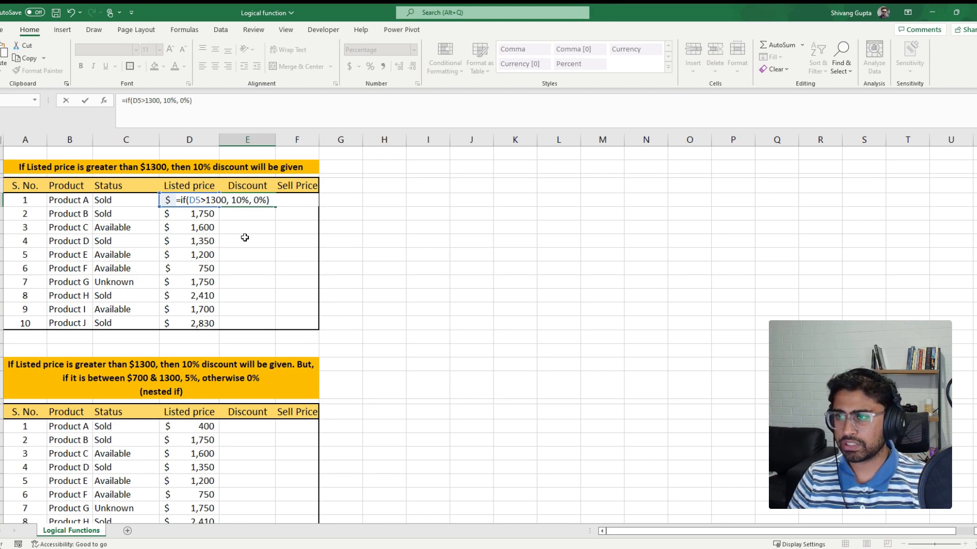
{"action": "type", "text": ")"}
{"action": "key", "text": "Return"}
Fill Product A's discount formula down the first table's Discount column through Product J.
{"action": "key", "text": "Up"}
{"action": "key", "text": "ctrl+c"}
{"action": "key", "text": "Left"}
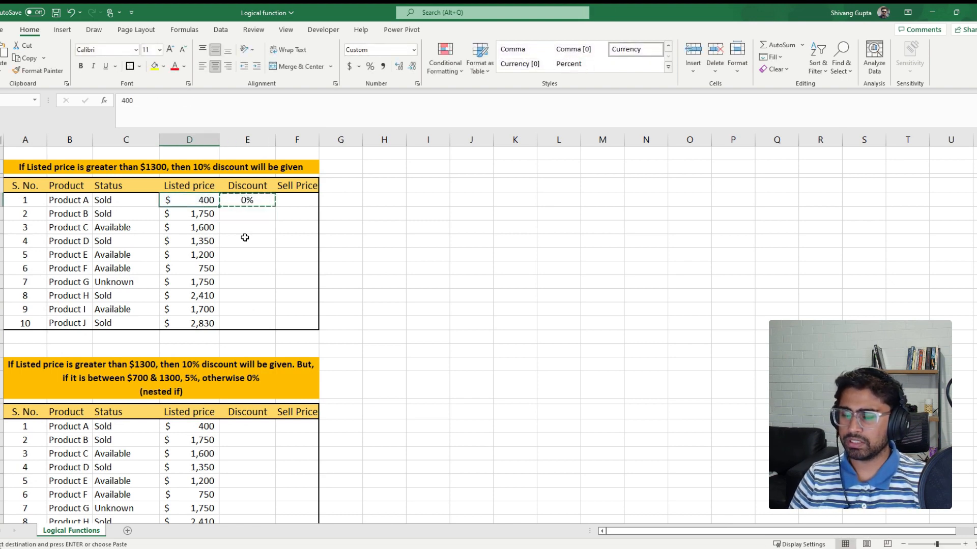
{"action": "key", "text": "Right"}
{"action": "left_click_drag", "start_coordinate": [275, 206], "coordinate": [261, 323]}
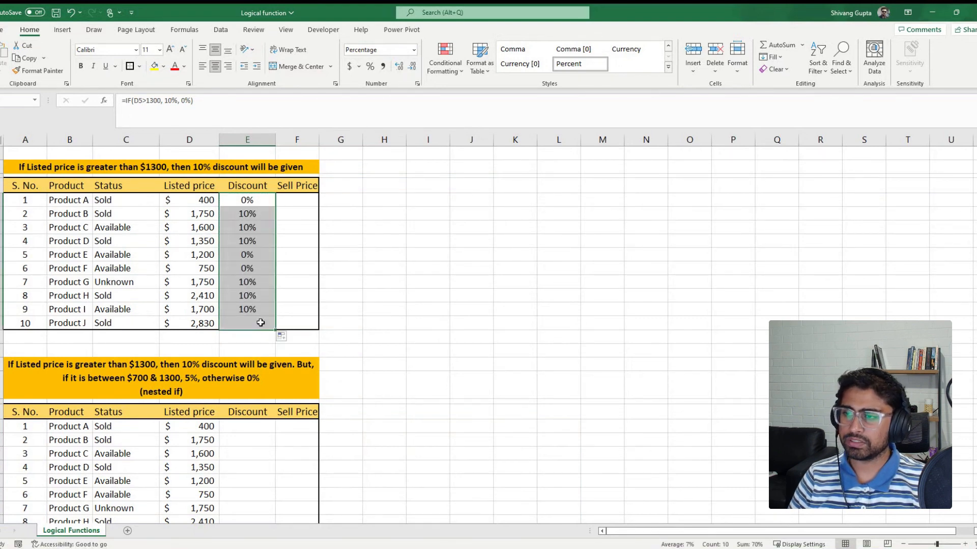
Calculate Product A's sell price in the first table with =(1-E5)*D5 and fill the formula down through Product J.
{"action": "left_click", "coordinate": [279, 297]}
{"action": "left_click", "coordinate": [278, 224]}
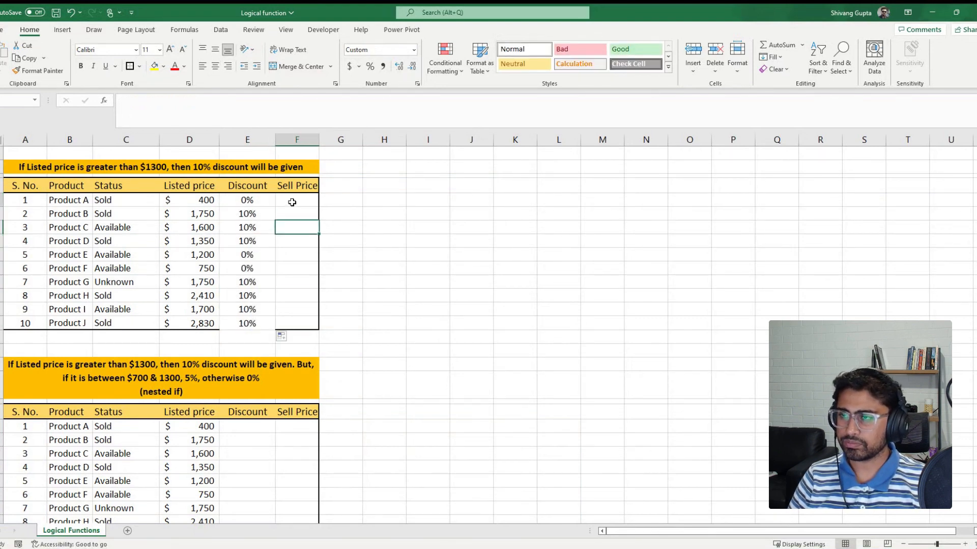
{"action": "left_click", "coordinate": [292, 202]}
{"action": "type", "text": "=("}
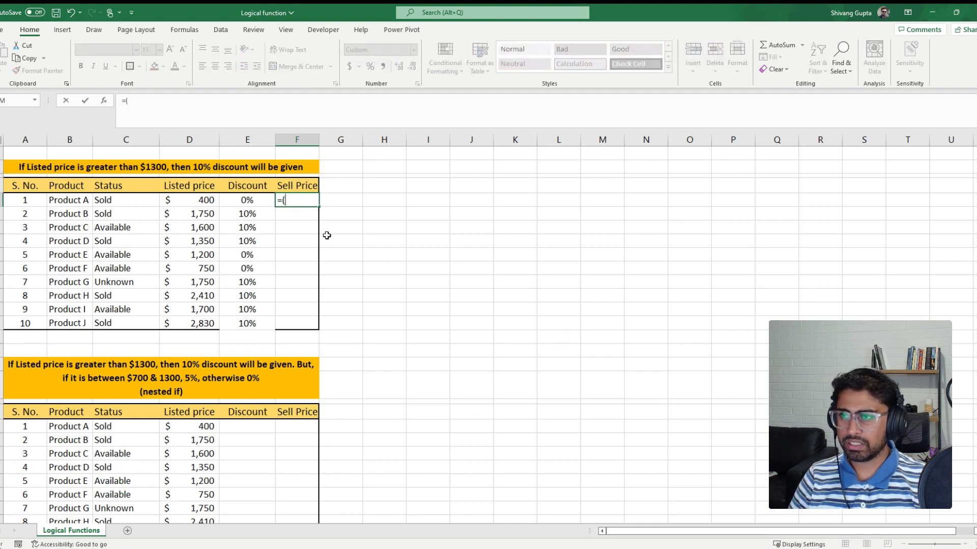
{"action": "type", "text": "1-"}
{"action": "key", "text": "Left"}
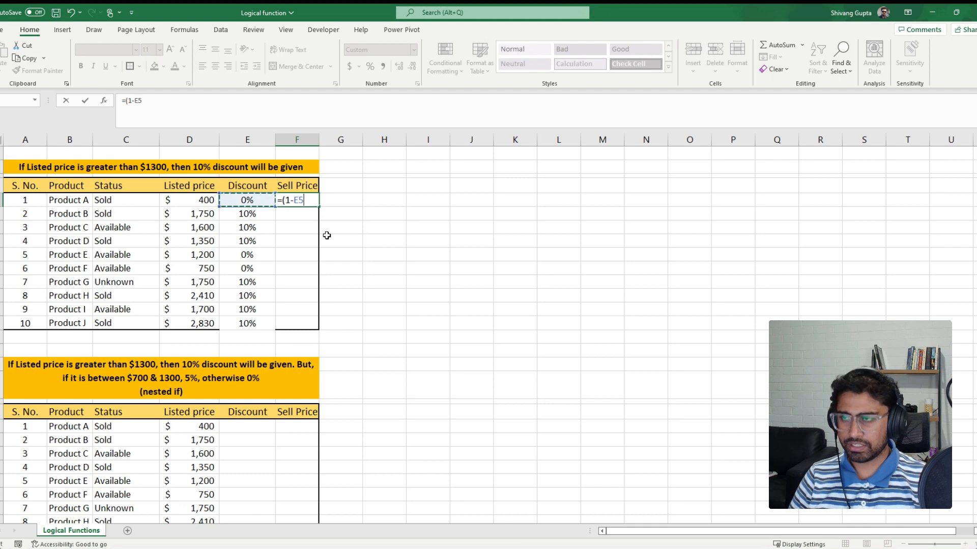
{"action": "type", "text": ")*"}
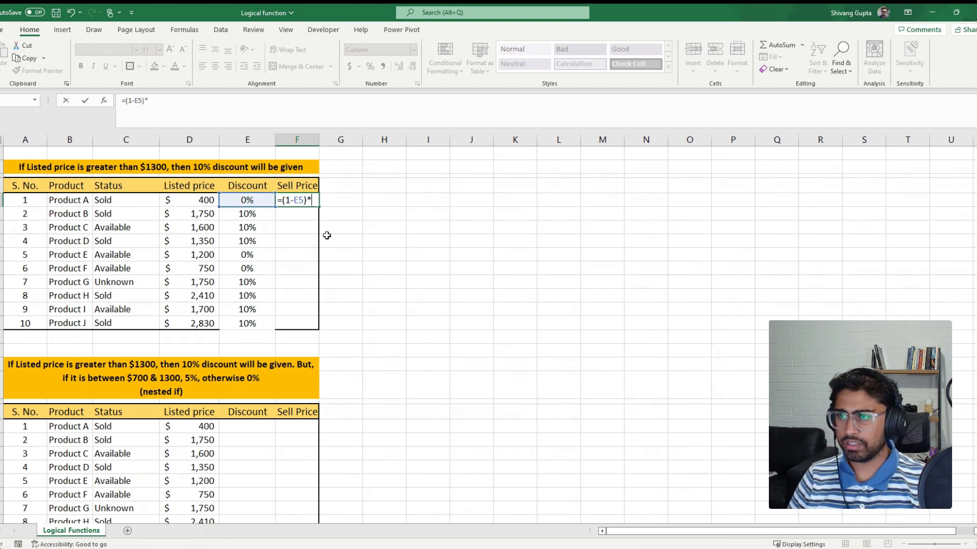
{"action": "key", "text": "Left"}
{"action": "key", "text": "Left"}
{"action": "key", "text": "Return"}
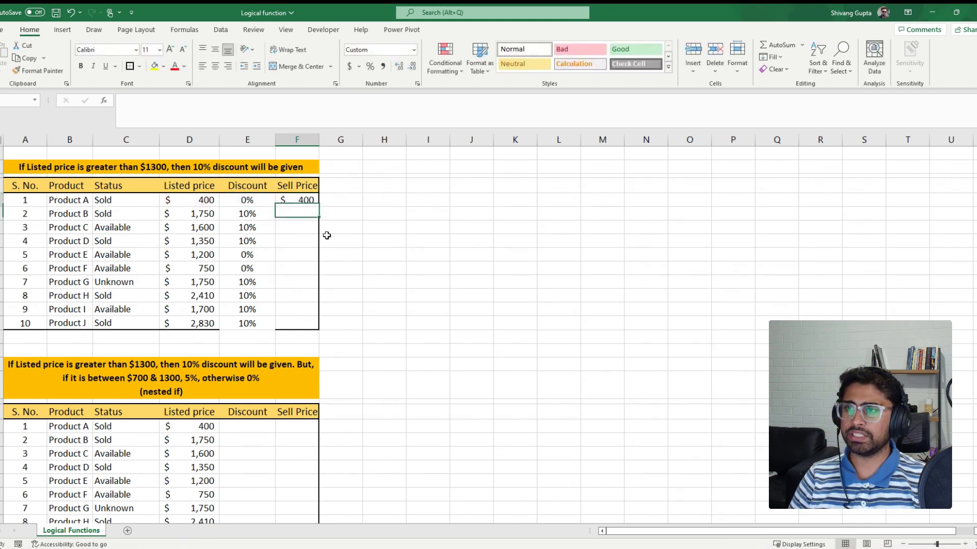
{"action": "key", "text": "Up"}
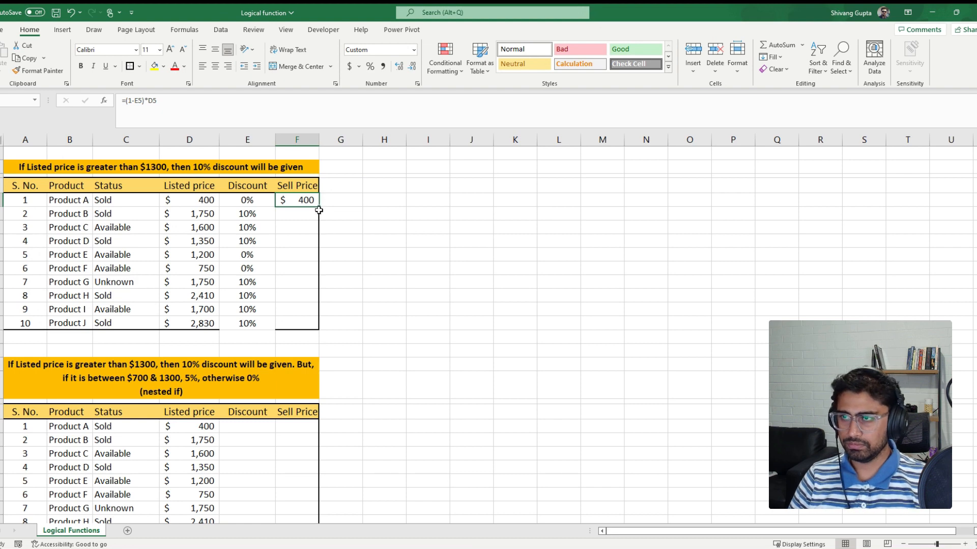
{"action": "left_click_drag", "start_coordinate": [318, 206], "coordinate": [316, 328]}
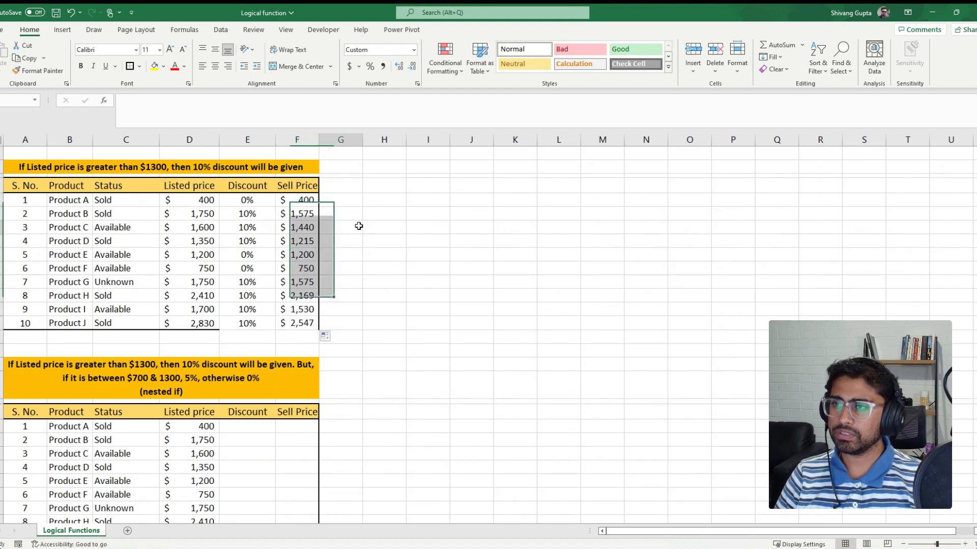
{"action": "left_click_drag", "start_coordinate": [32, 185], "coordinate": [312, 323]}
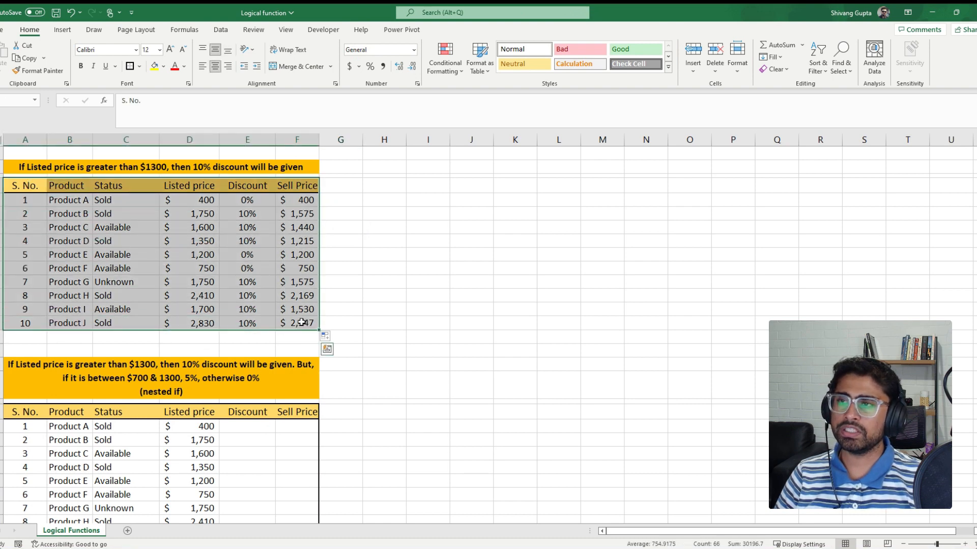
{"action": "left_click", "coordinate": [247, 213]}
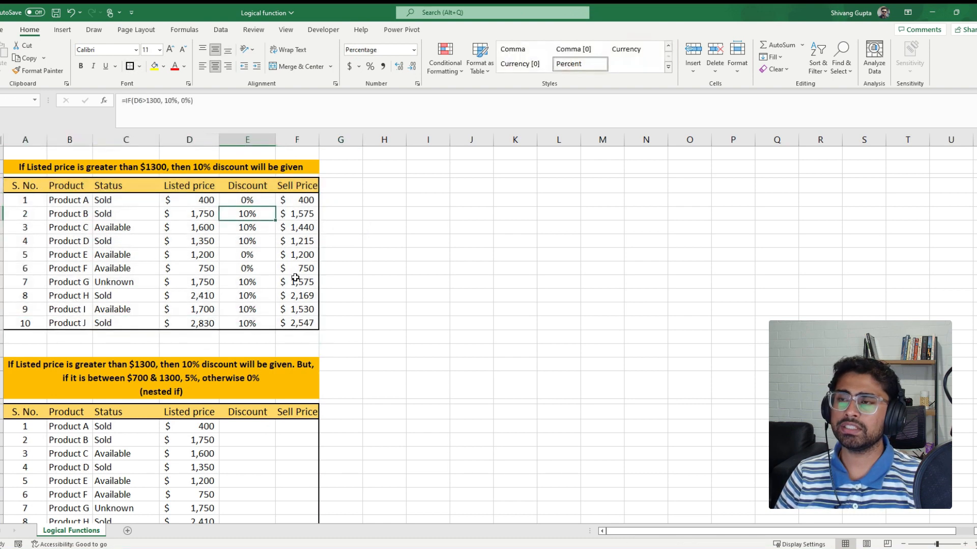
{"action": "left_click_drag", "start_coordinate": [248, 203], "coordinate": [253, 321]}
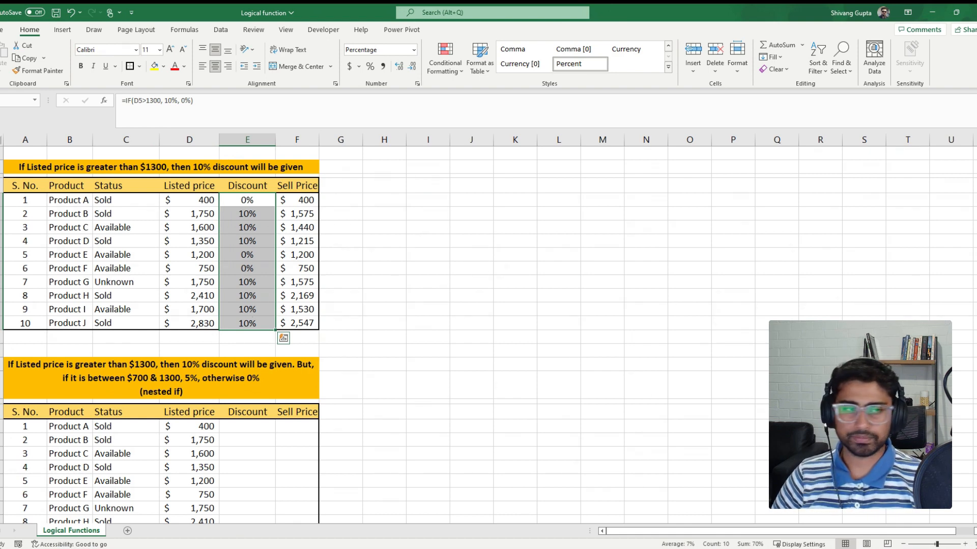
Begin Product A's discount formula in the nested-if table with an IF that returns 10% when D21>1300.
{"action": "scroll", "coordinate": [232, 312], "scroll_direction": "down", "scroll_amount": 3}
{"action": "left_click", "coordinate": [232, 311]}
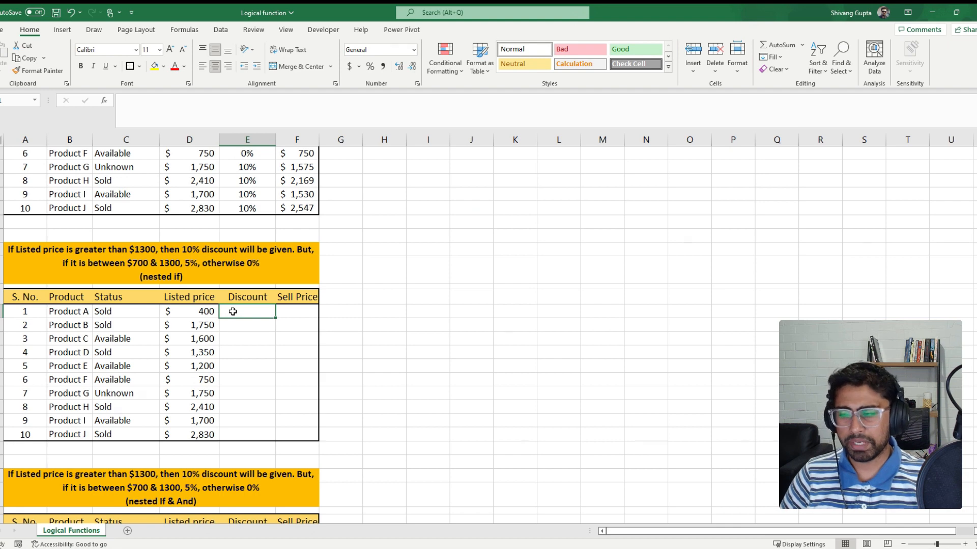
{"action": "scroll", "coordinate": [233, 312], "scroll_direction": "down", "scroll_amount": 2}
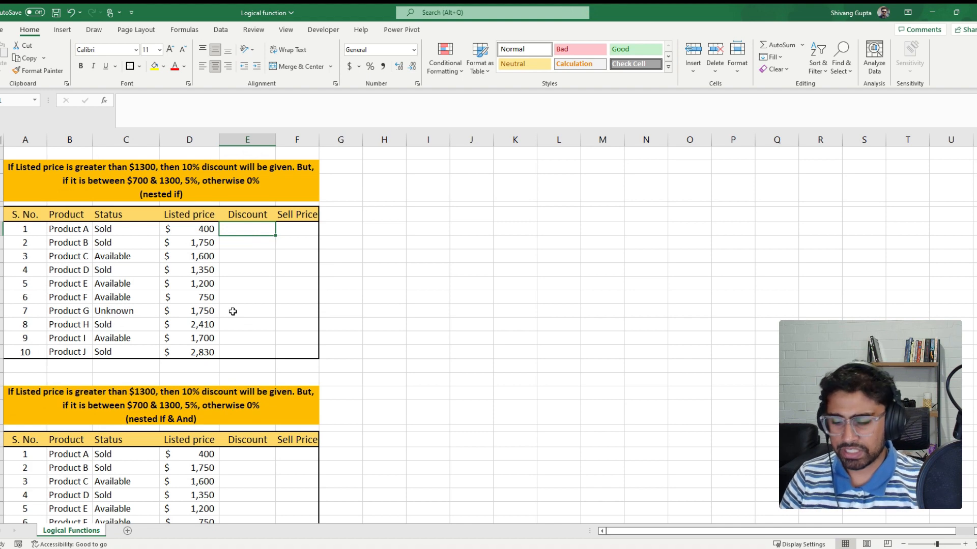
{"action": "type", "text": "=if"}
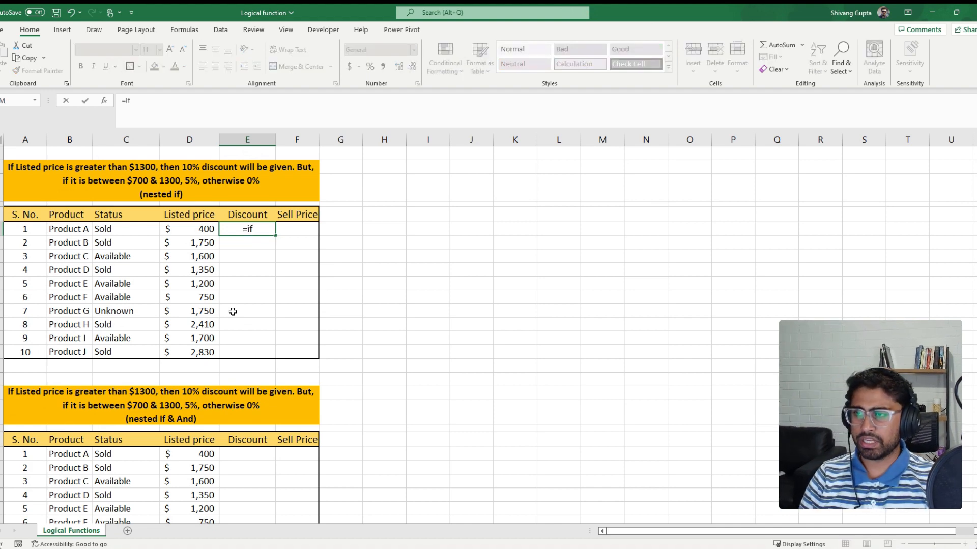
{"action": "type", "text": "("}
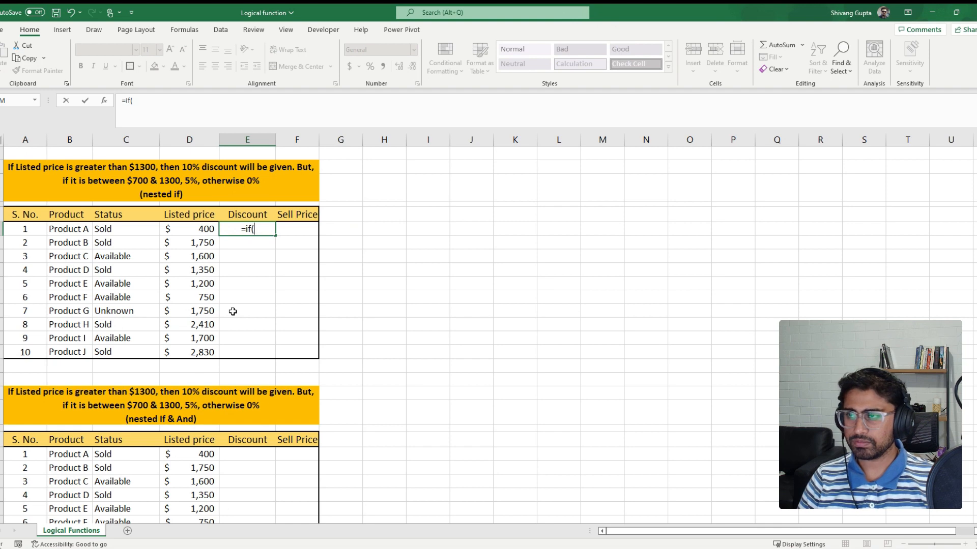
{"action": "key", "text": "Left"}
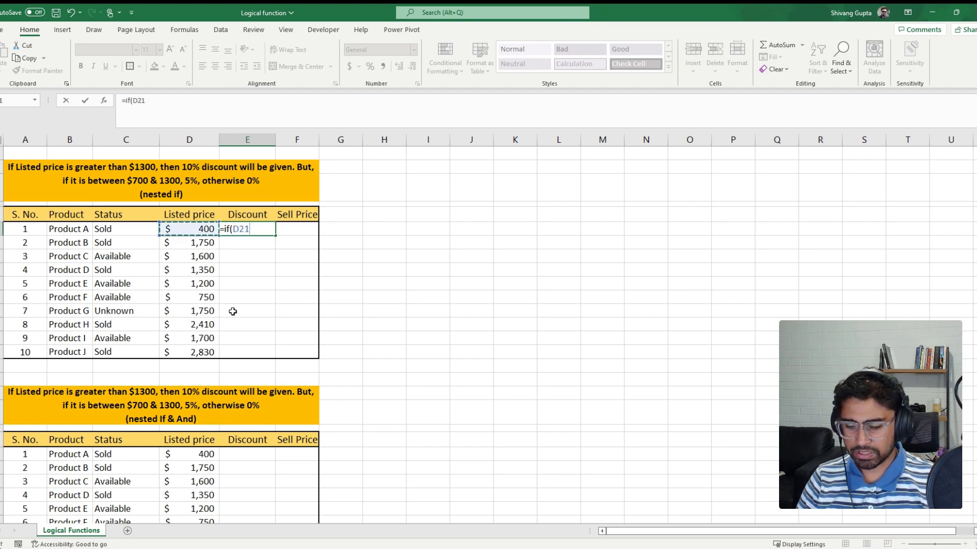
{"action": "type", "text": ">13"}
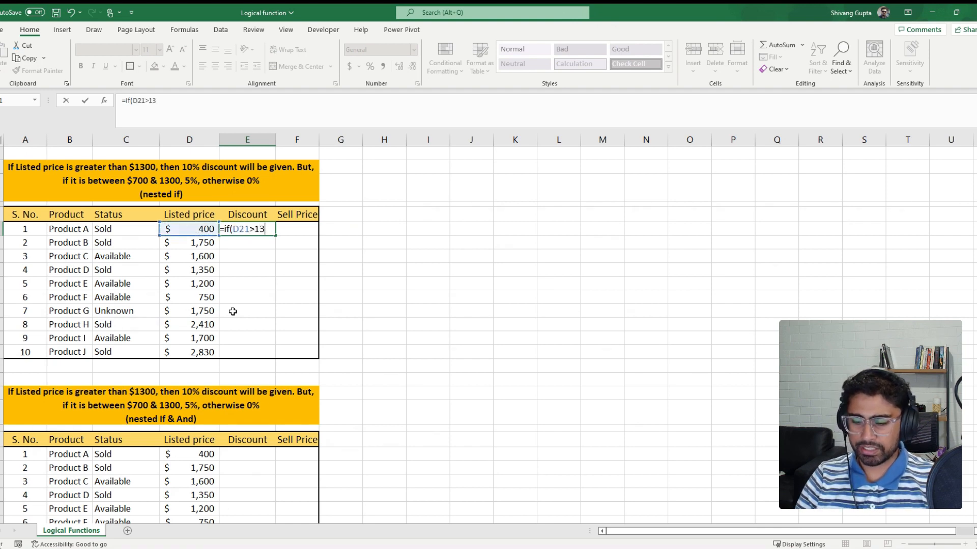
{"action": "type", "text": "00,"}
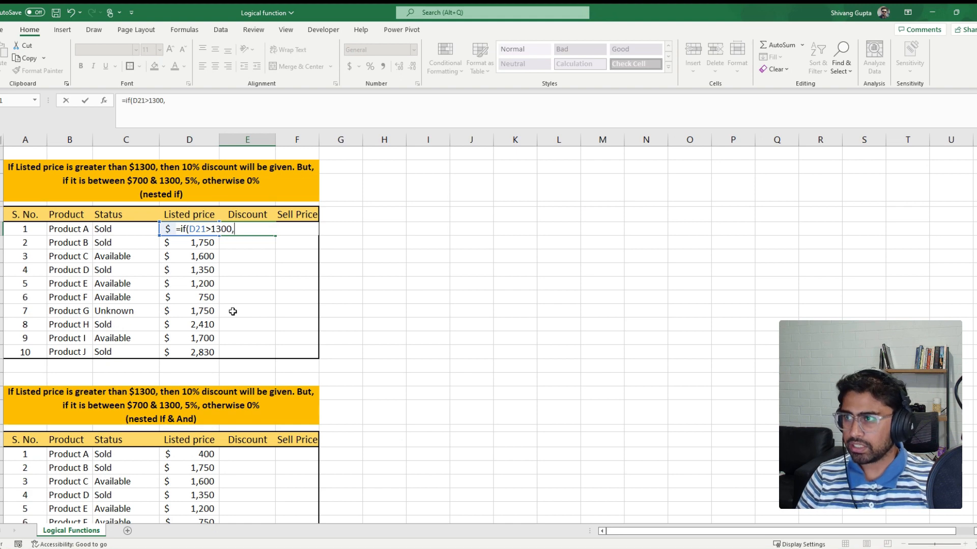
{"action": "type", "text": "10%"}
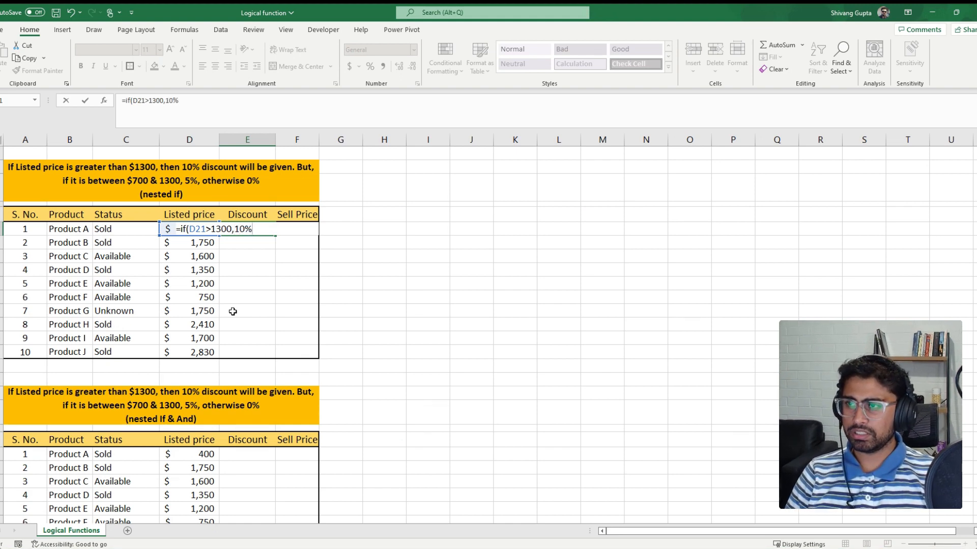
{"action": "type", "text": ","}
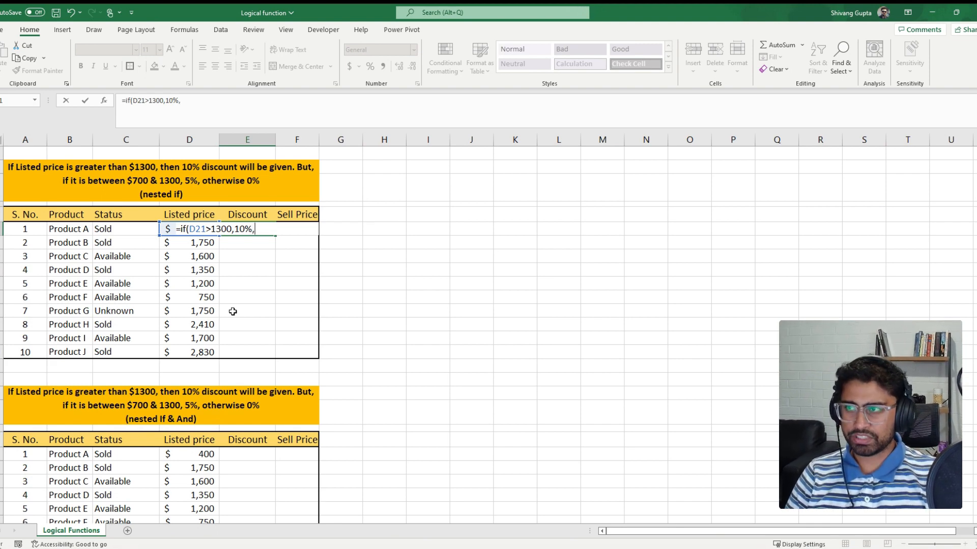
Complete Product A's discount formula in the nested-if table by nesting IF(D21>=700,5%,0%) as the value if false.
{"action": "type", "text": "i"}
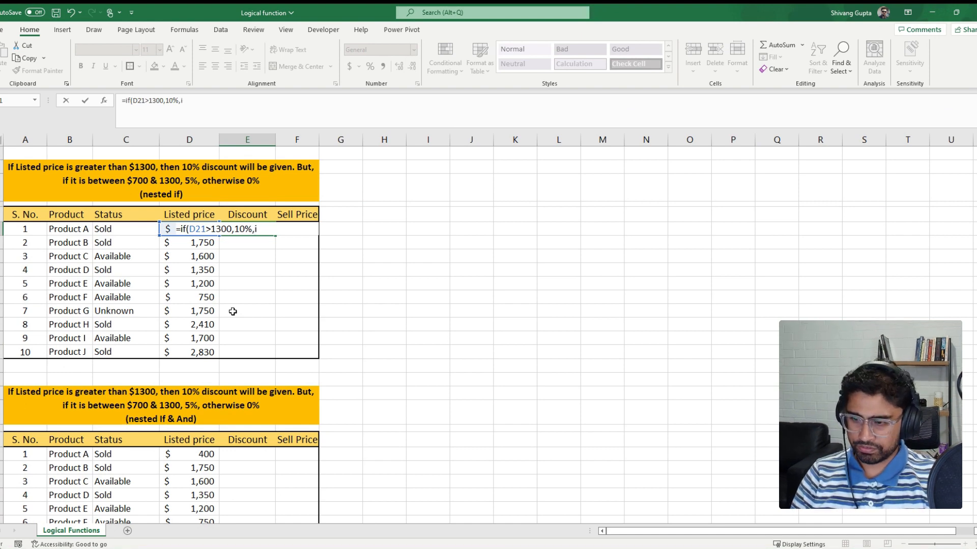
{"action": "type", "text": "f"}
{"action": "key", "text": "Tab"}
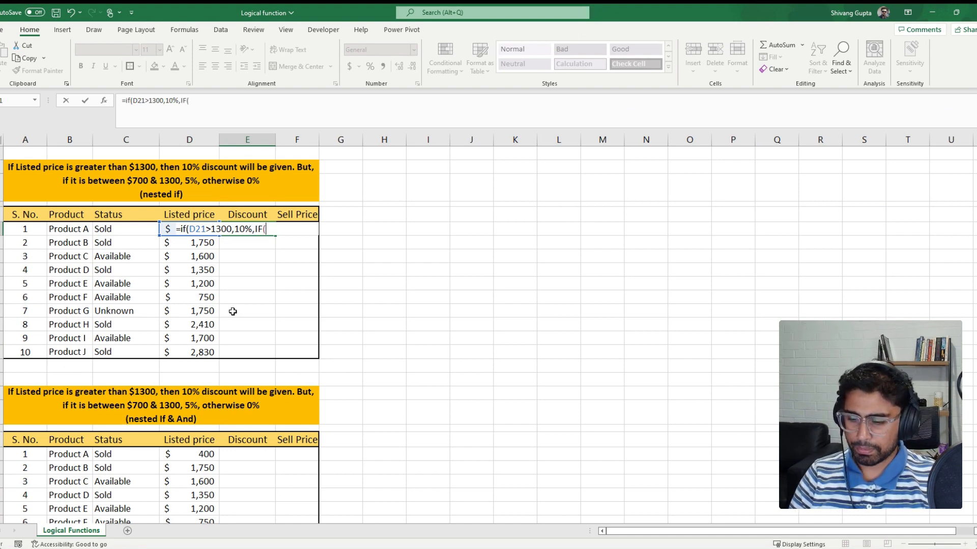
{"action": "type", "text": "("}
{"action": "key", "text": "BackSpace"}
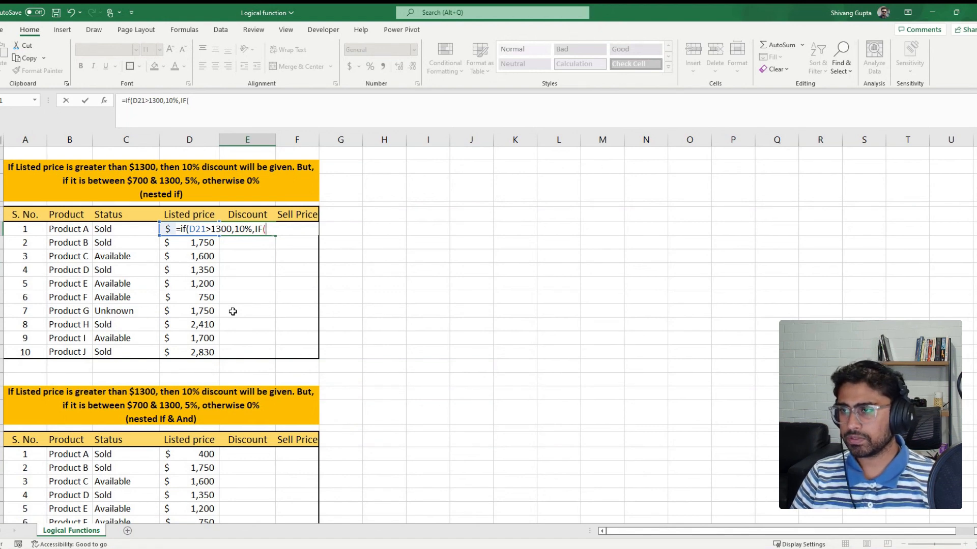
{"action": "left_click", "coordinate": [166, 229]}
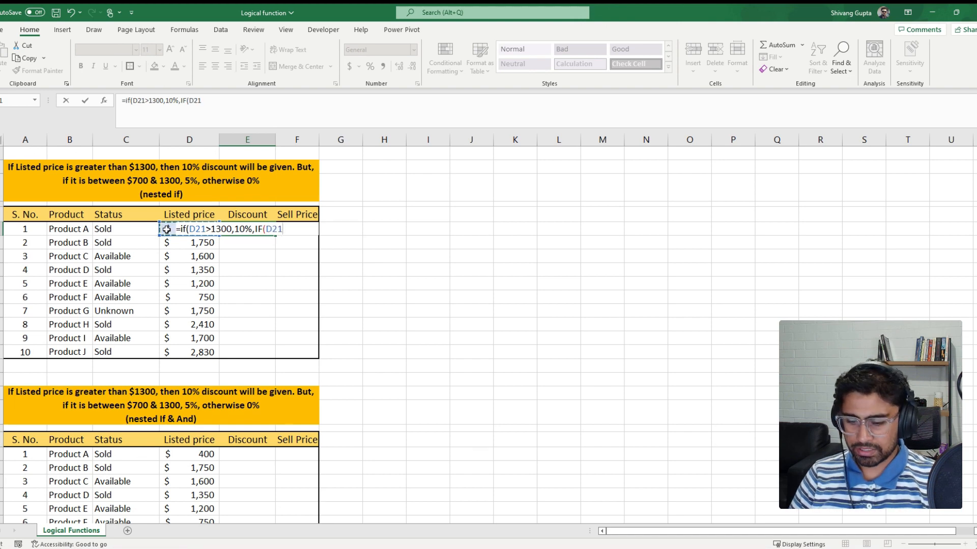
{"action": "type", "text": ">="}
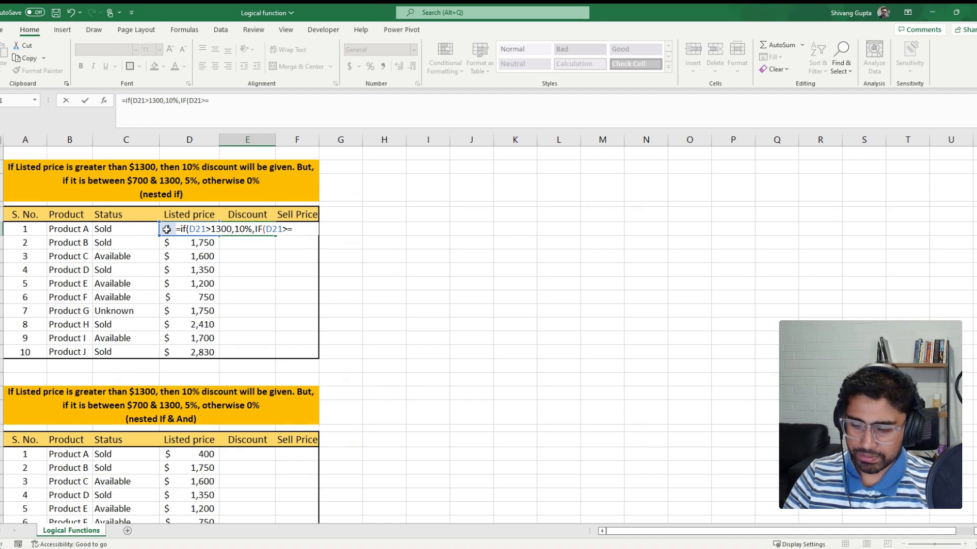
{"action": "type", "text": "700"}
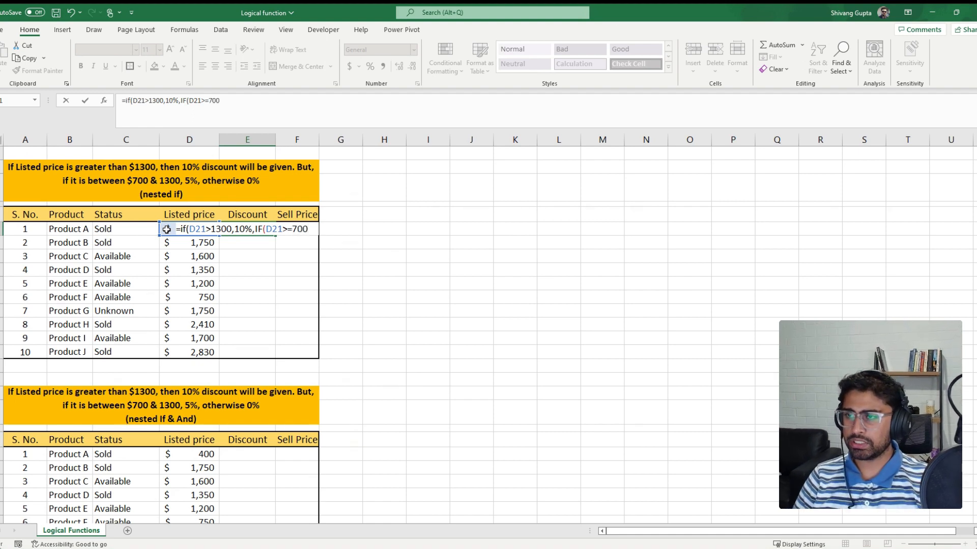
{"action": "type", "text": ","}
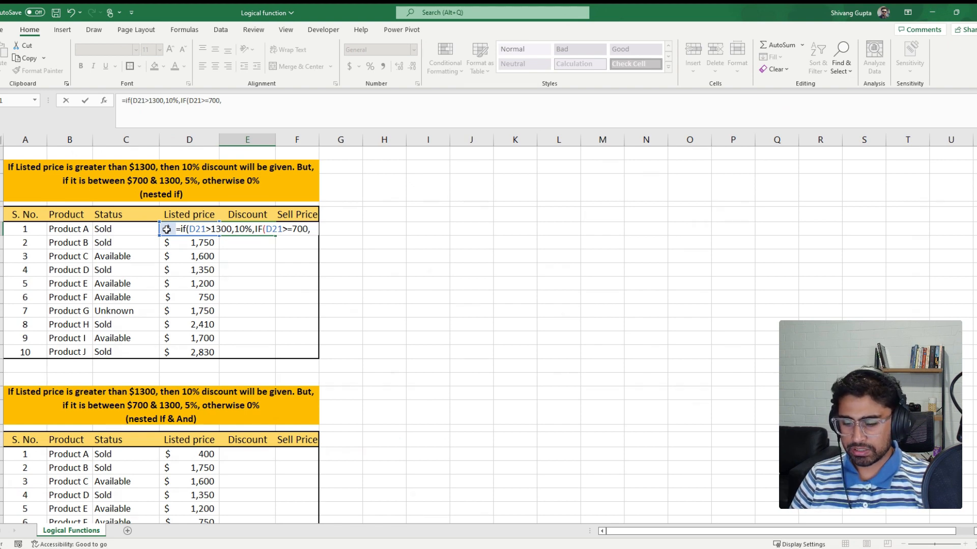
{"action": "type", "text": "5%"}
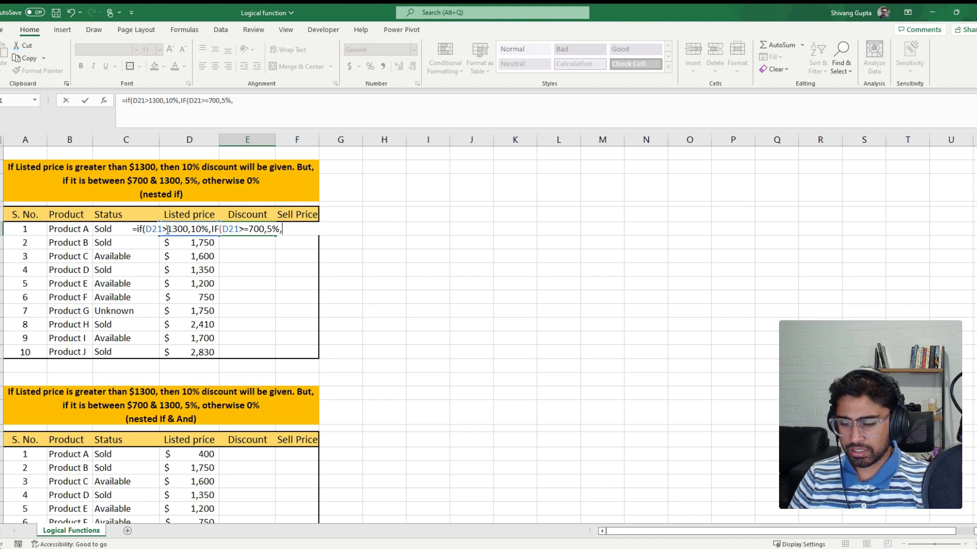
{"action": "type", "text": ",0%"}
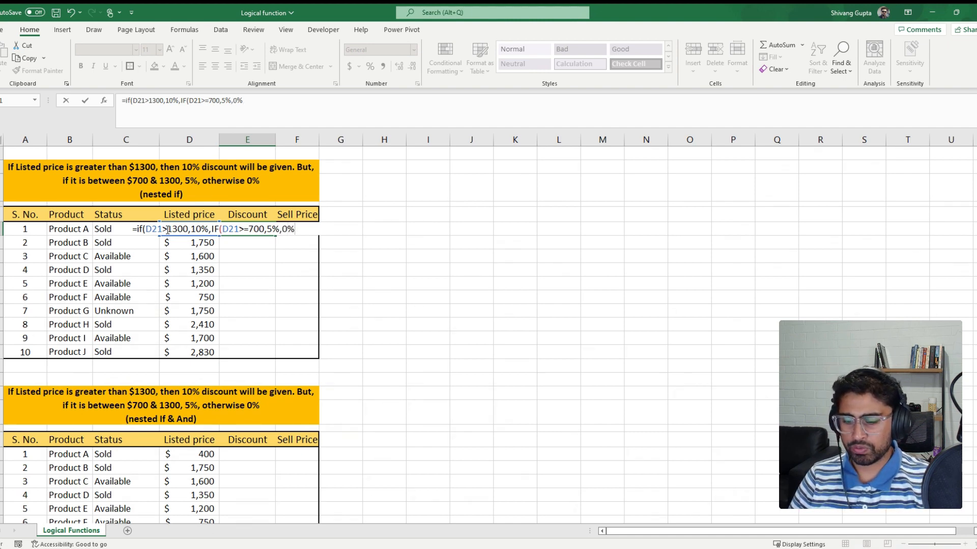
{"action": "type", "text": "))"}
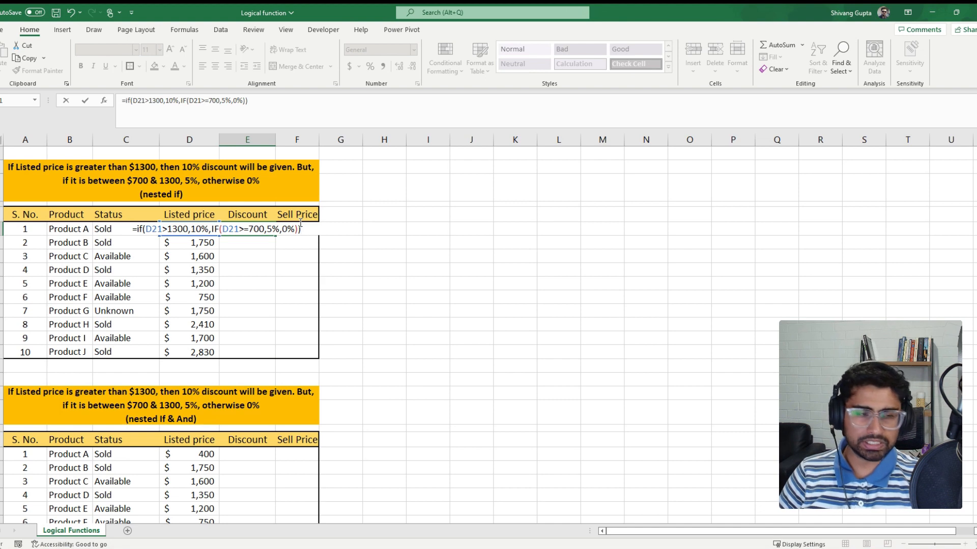
{"action": "key", "text": "Return"}
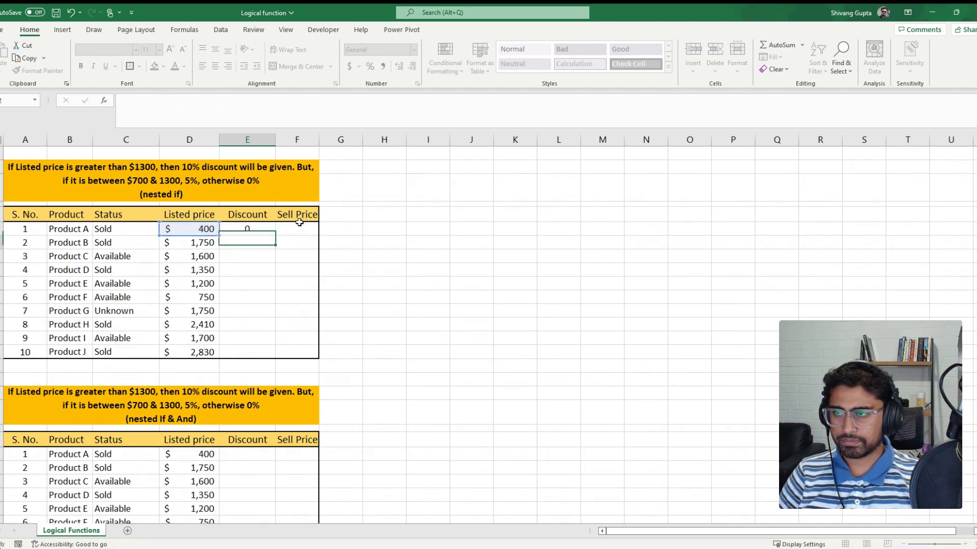
Format Product A's discount in the nested-if table as a percentage and fill it down through Product J.
{"action": "key", "text": "Up"}
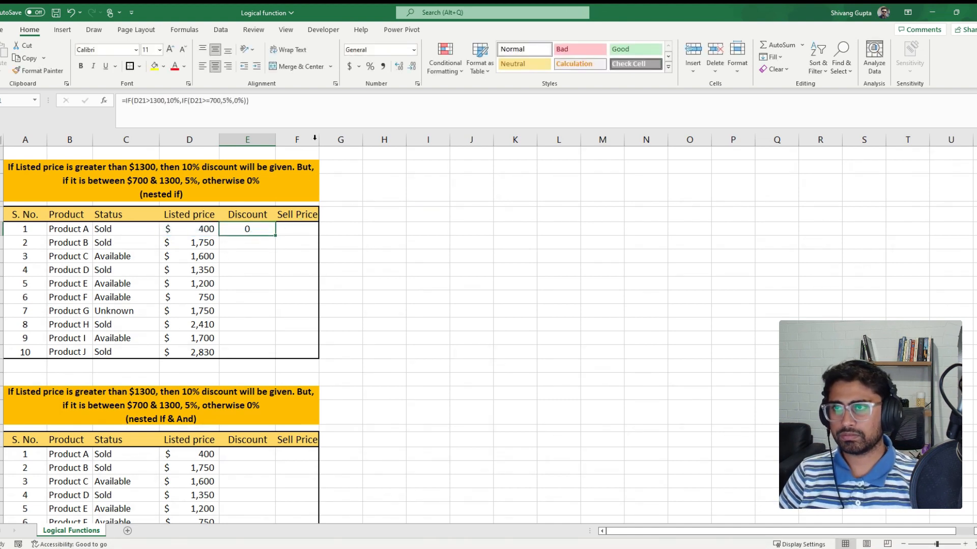
{"action": "left_click", "coordinate": [372, 68]}
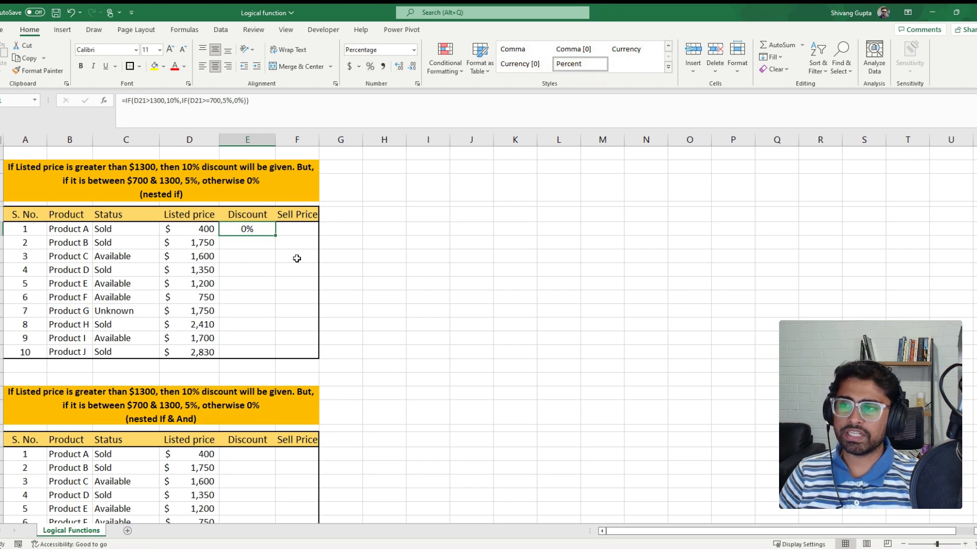
{"action": "left_click_drag", "start_coordinate": [277, 236], "coordinate": [264, 357]}
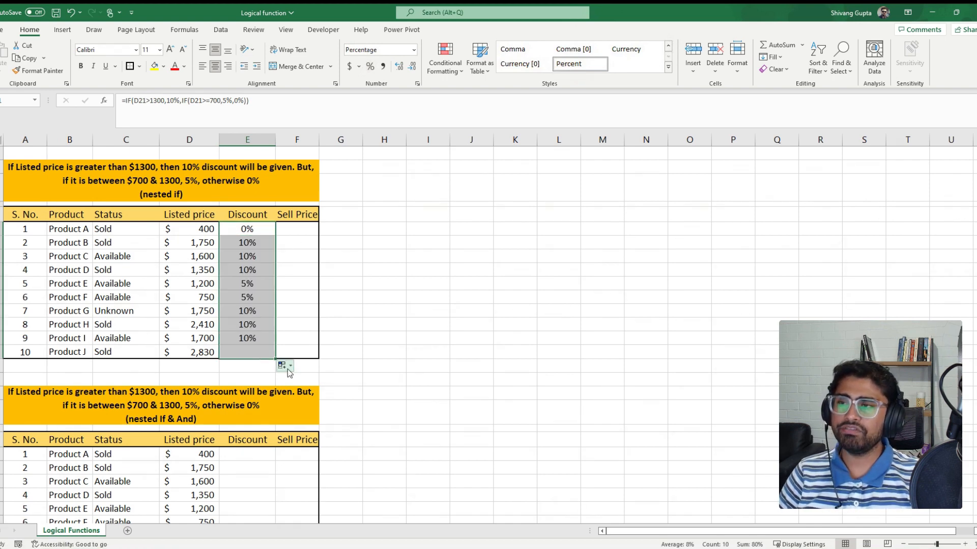
{"action": "scroll", "coordinate": [254, 355], "scroll_direction": "up", "scroll_amount": 1}
{"action": "left_click_drag", "start_coordinate": [247, 325], "coordinate": [247, 339]}
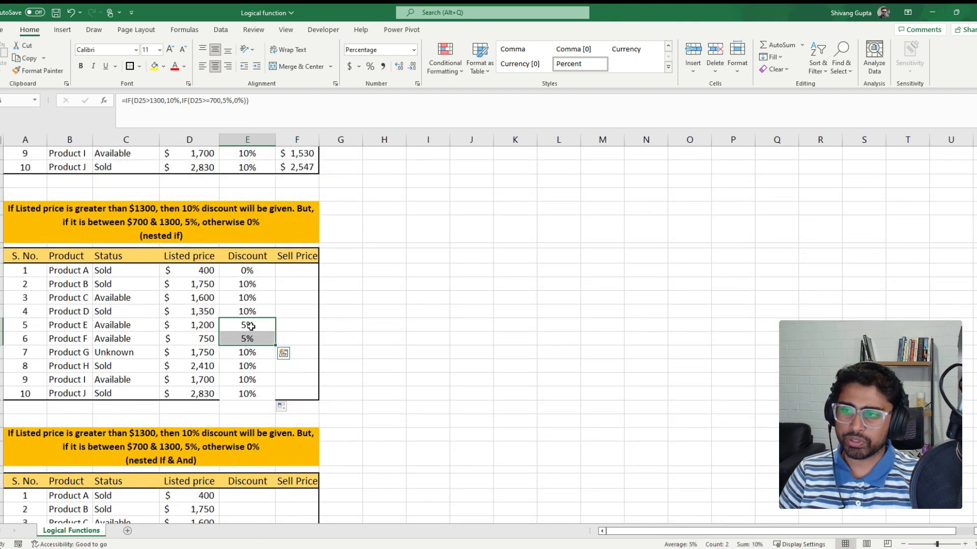
{"action": "left_click", "coordinate": [264, 325]}
{"action": "left_click_drag", "start_coordinate": [264, 325], "coordinate": [259, 340]}
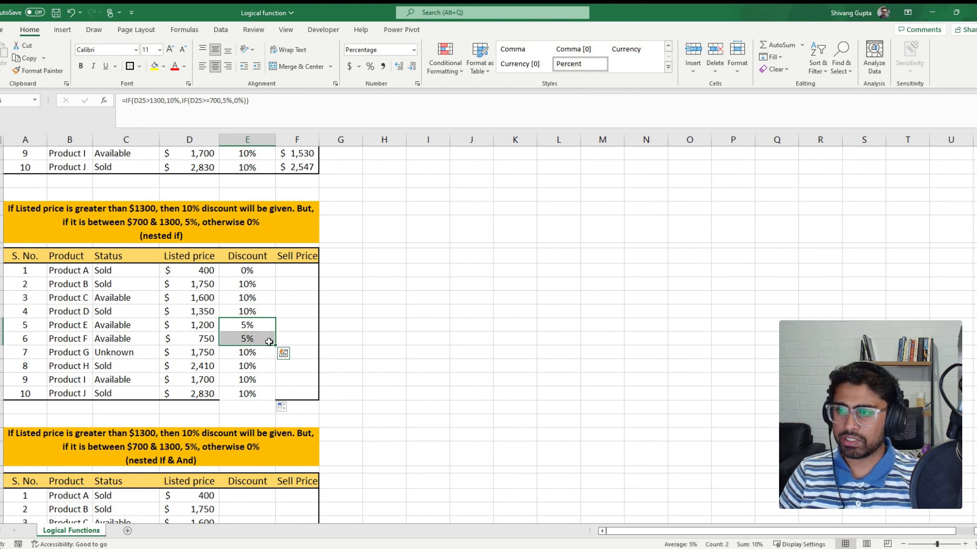
Calculate Product A's sell price in the nested-if table with the formula =(1-E21)*D21.
{"action": "left_click", "coordinate": [298, 274]}
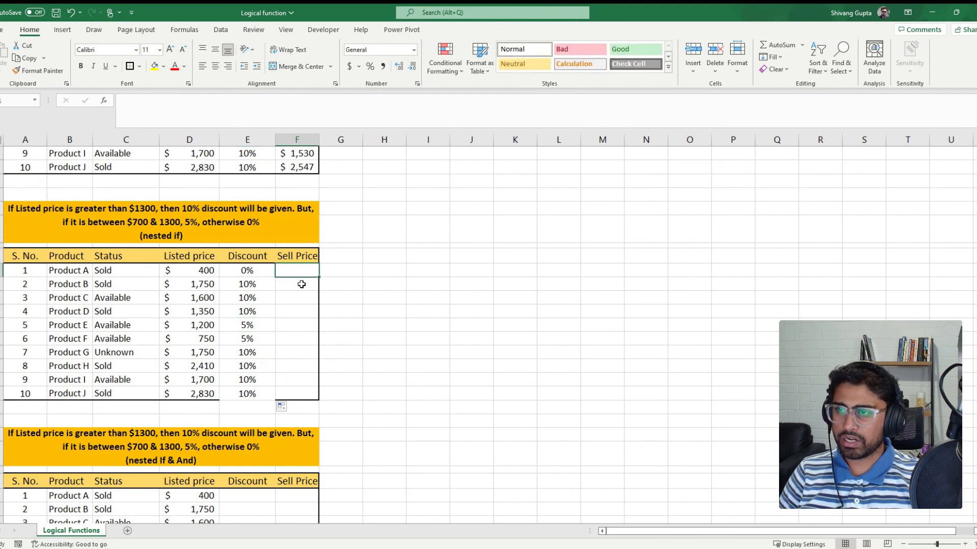
{"action": "type", "text": "=(1-"}
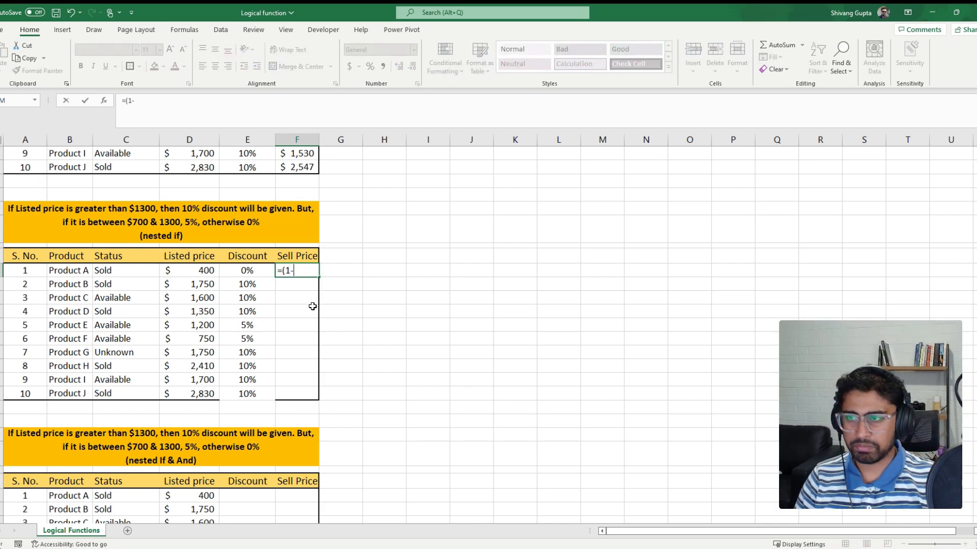
{"action": "key", "text": "Left"}
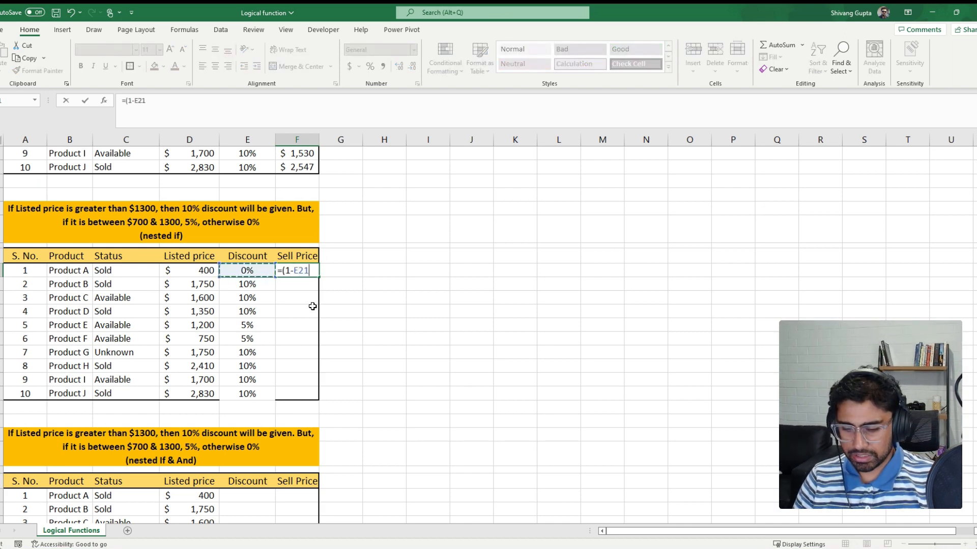
{"action": "type", "text": ")*"}
{"action": "key", "text": "Left"}
{"action": "key", "text": "Left"}
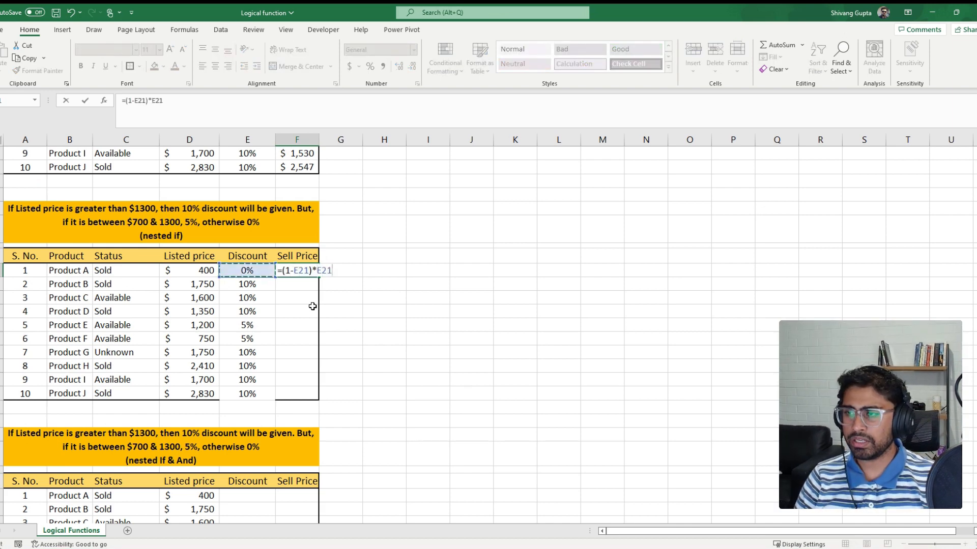
{"action": "key", "text": "Return"}
{"action": "key", "text": "Up"}
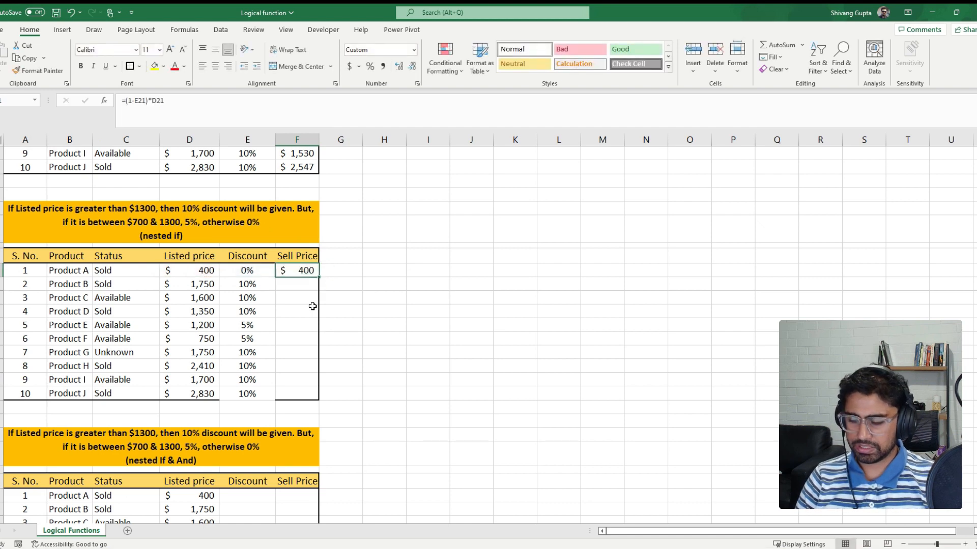
Copy Product A's sell price down through Product J as formulas only, and apply the Accounting number format to the column.
{"action": "key", "text": "ctrl+c"}
{"action": "key", "text": "Left"}
{"action": "key", "text": "ctrl+Down"}
{"action": "key", "text": "Right"}
{"action": "key", "text": "ctrl+shift+Up"}
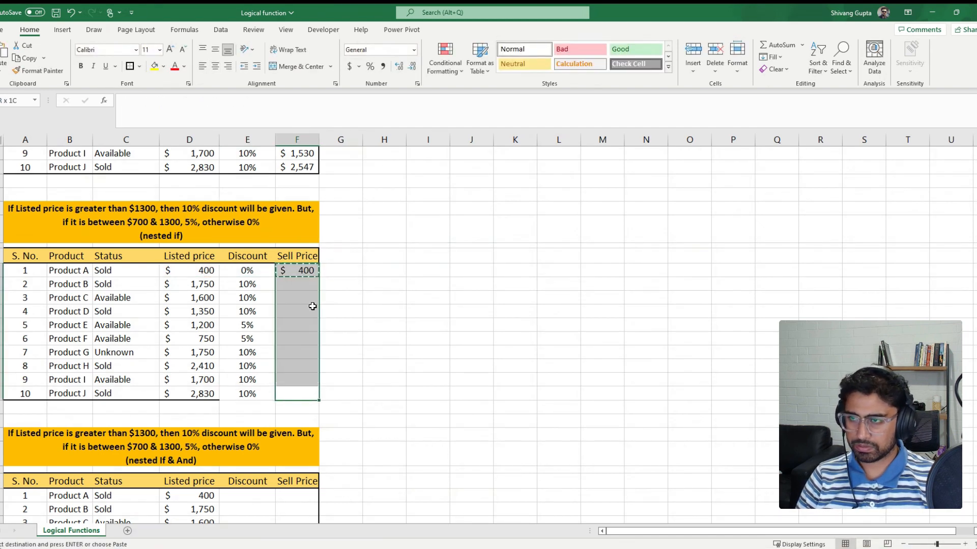
{"action": "key", "text": "ctrl+alt+v"}
{"action": "key", "text": "f"}
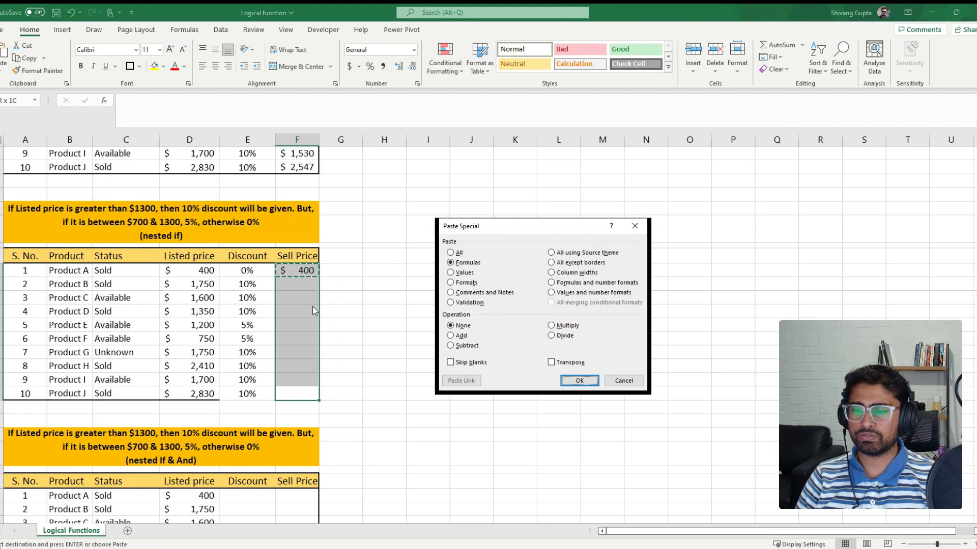
{"action": "key", "text": "Return"}
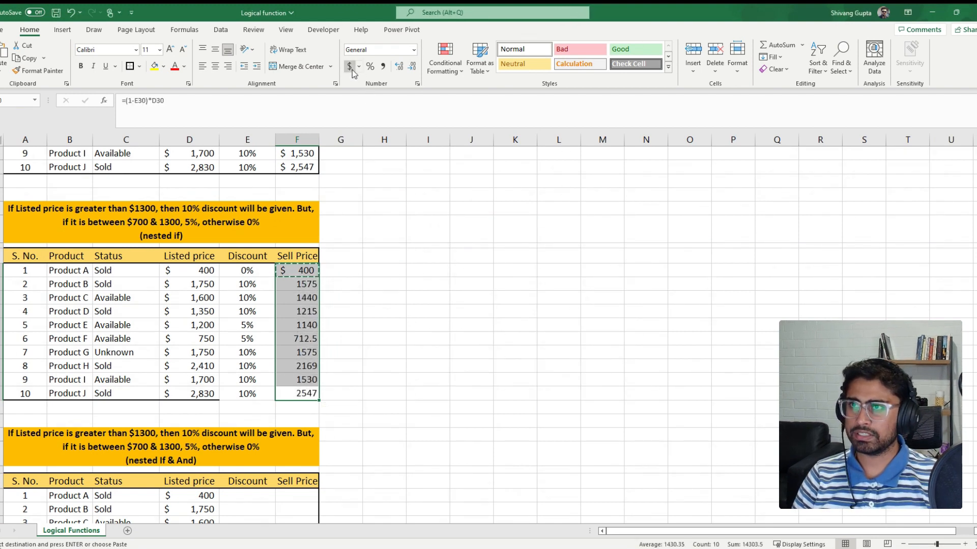
{"action": "left_click", "coordinate": [350, 66]}
{"action": "left_click_drag", "start_coordinate": [42, 257], "coordinate": [283, 394]}
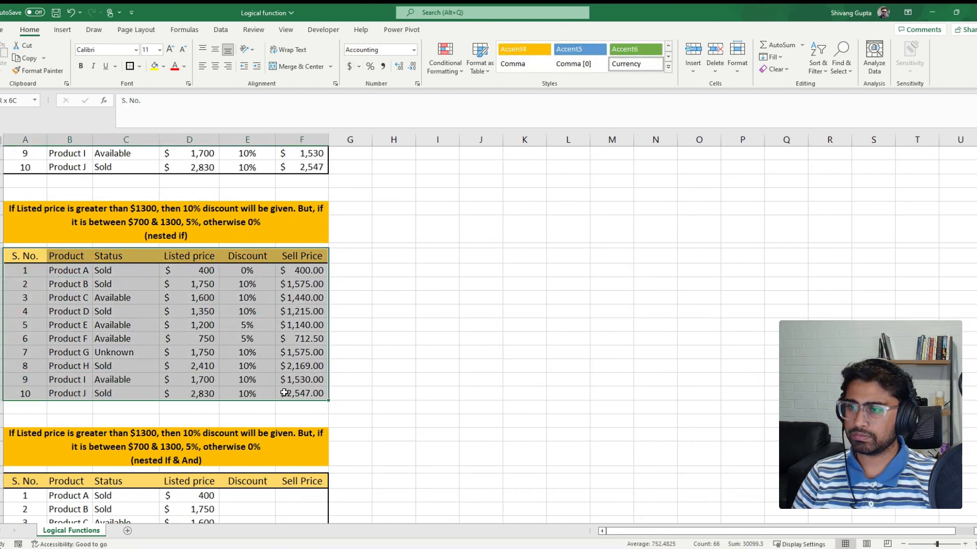
Examine the discount rule and the Listed price column of the nested If & And table.
{"action": "scroll", "coordinate": [259, 333], "scroll_direction": "down", "scroll_amount": 1}
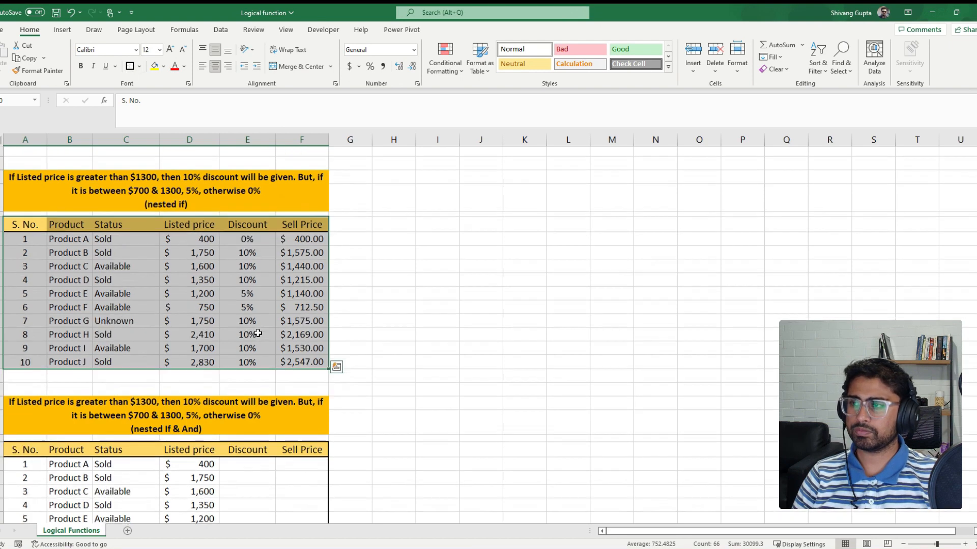
{"action": "scroll", "coordinate": [258, 334], "scroll_direction": "down", "scroll_amount": 2}
{"action": "left_click", "coordinate": [279, 402]}
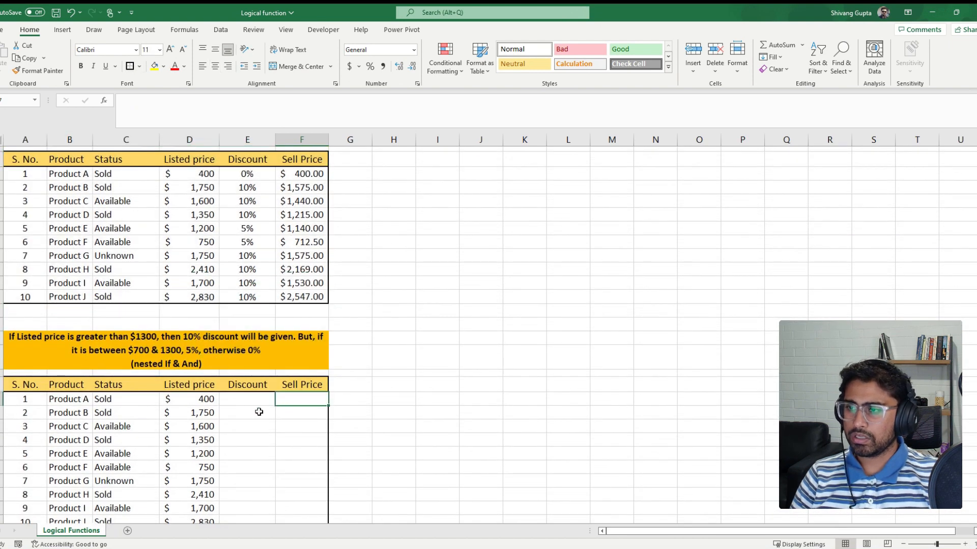
{"action": "left_click", "coordinate": [235, 402]}
{"action": "scroll", "coordinate": [243, 418], "scroll_direction": "down", "scroll_amount": 2}
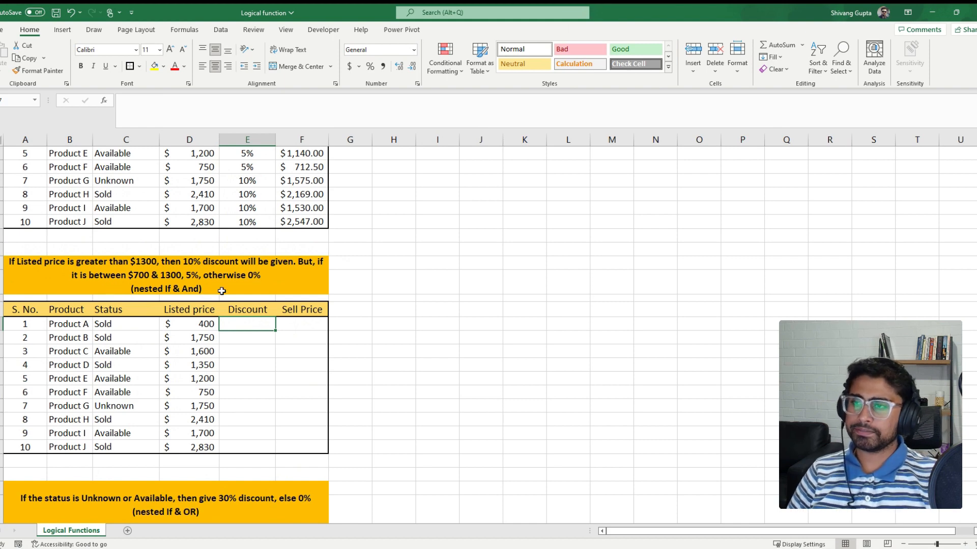
{"action": "left_click", "coordinate": [158, 279]}
{"action": "left_click", "coordinate": [187, 306]}
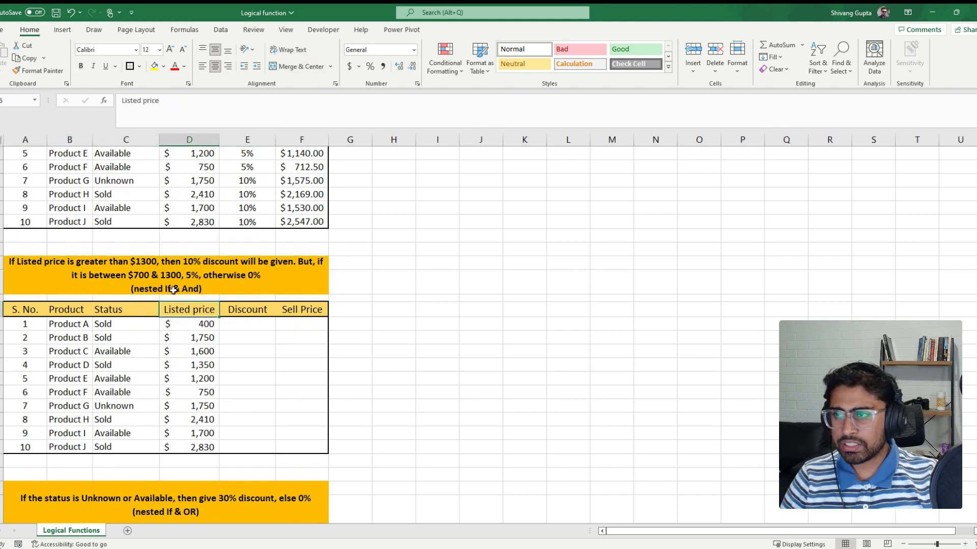
{"action": "left_click", "coordinate": [174, 289]}
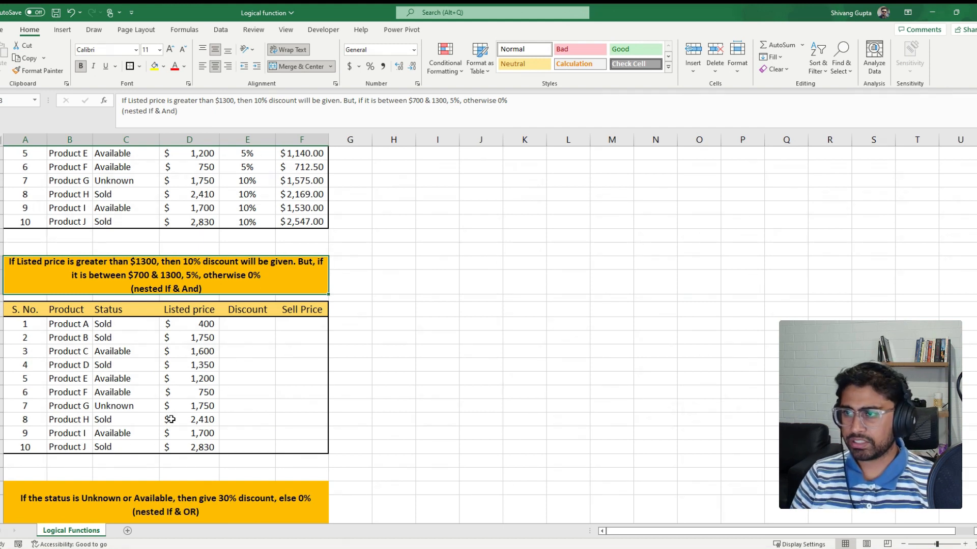
Begin an AND formula in Product A's Discount cell of the nested If & And table with the condition D37>=700.
{"action": "key", "text": "Down"}
{"action": "key", "text": "Right"}
{"action": "key", "text": "Right"}
{"action": "key", "text": "Right"}
{"action": "key", "text": "Right"}
{"action": "key", "text": "Down"}
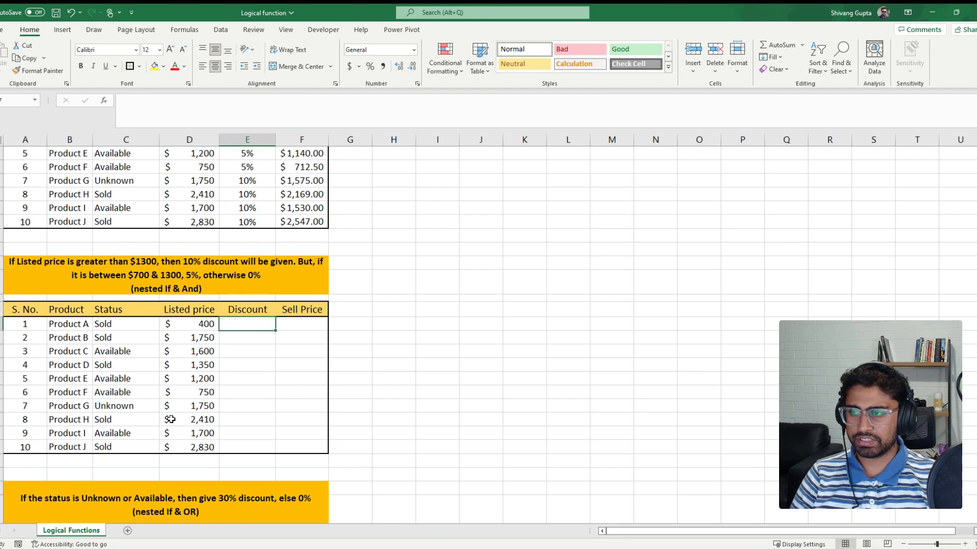
{"action": "type", "text": "="}
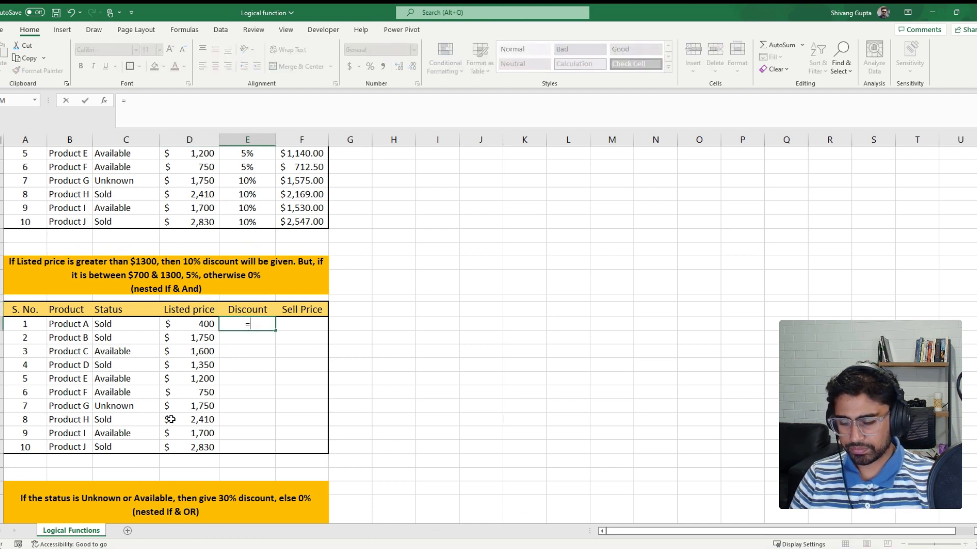
{"action": "type", "text": "and"}
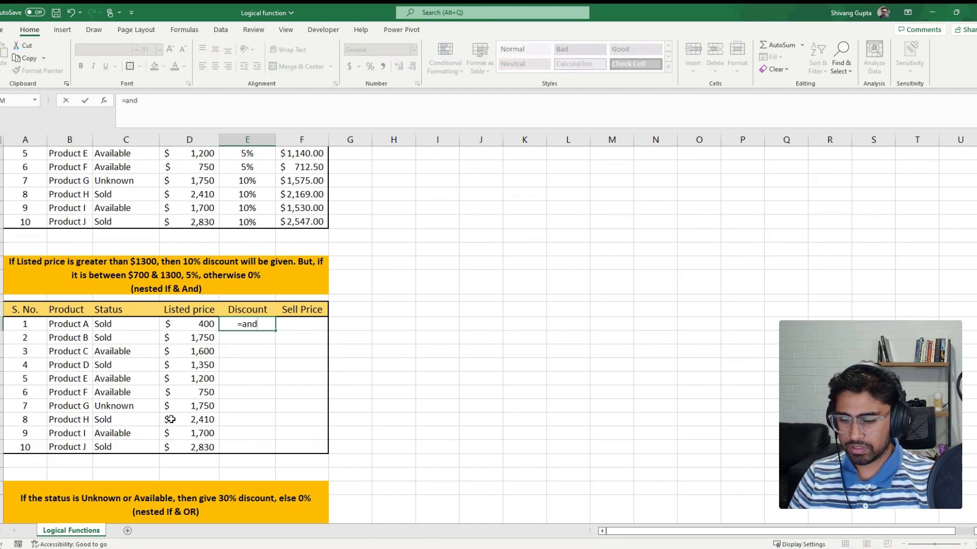
{"action": "type", "text": "("}
{"action": "key", "text": "Left"}
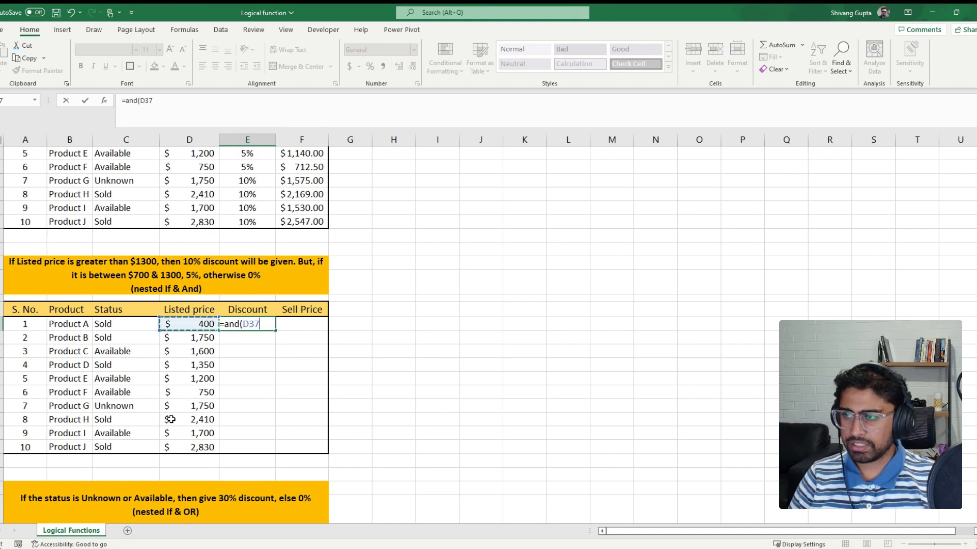
{"action": "type", "text": ">"}
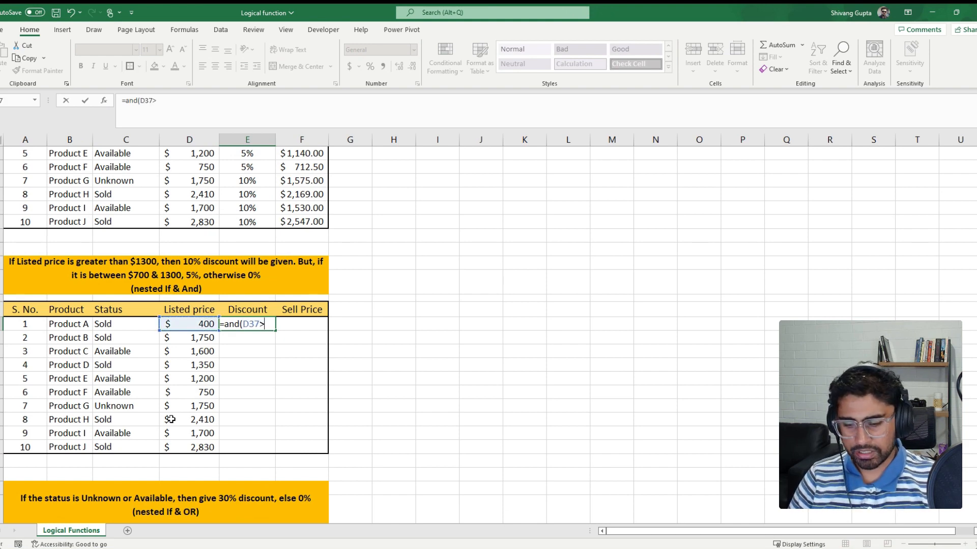
{"action": "type", "text": "=700"}
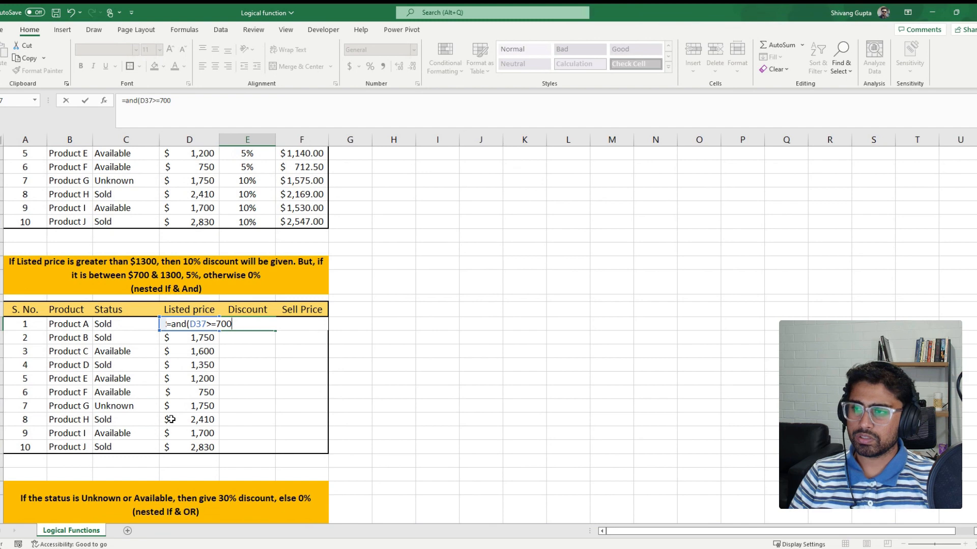
Append the second condition D37<=1300 to Product A's AND formula, joined with an ampersand, and close the parenthesis.
{"action": "type", "text": "&"}
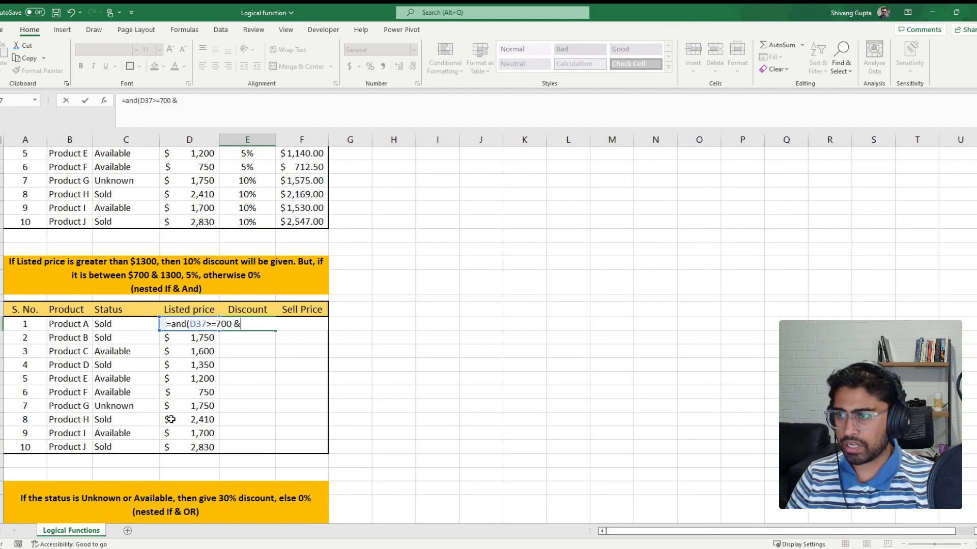
{"action": "key", "text": "Left"}
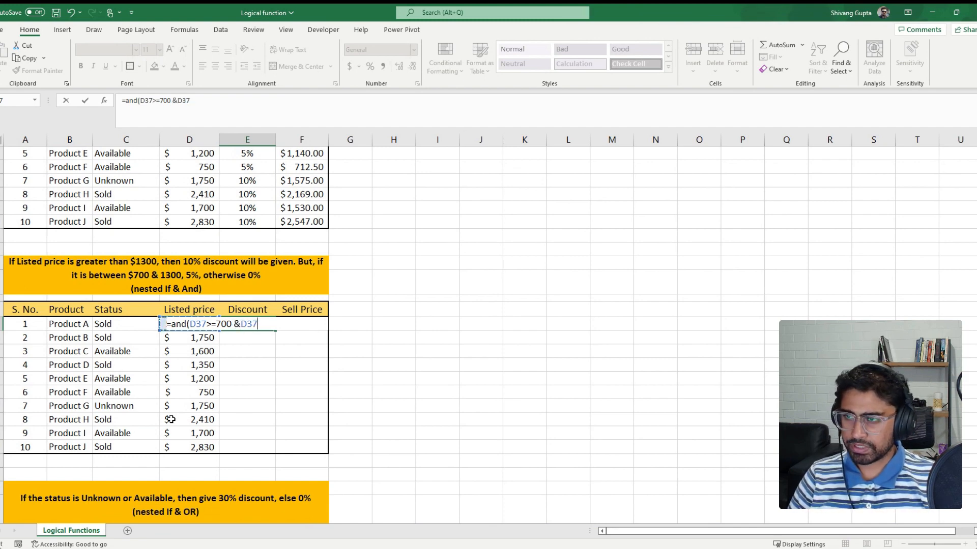
{"action": "type", "text": "<"}
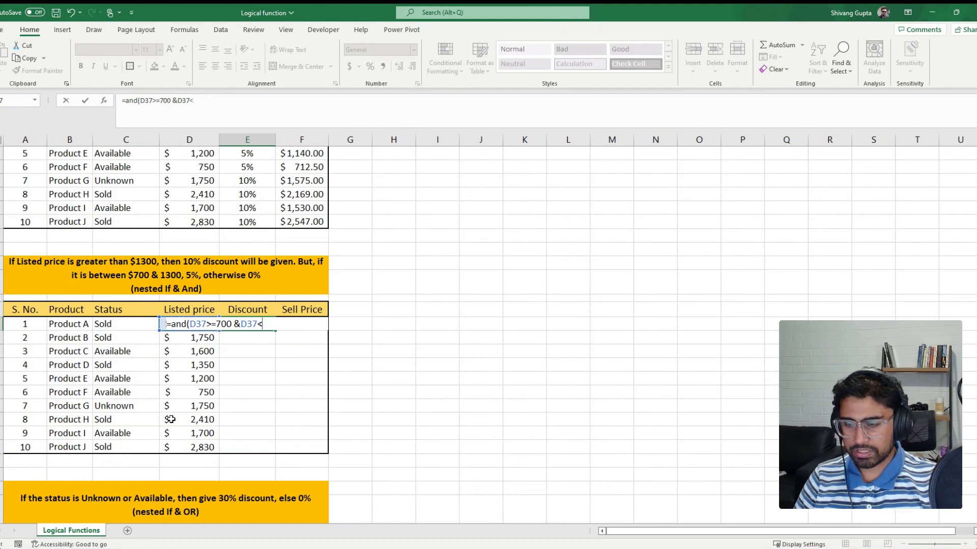
{"action": "type", "text": "="}
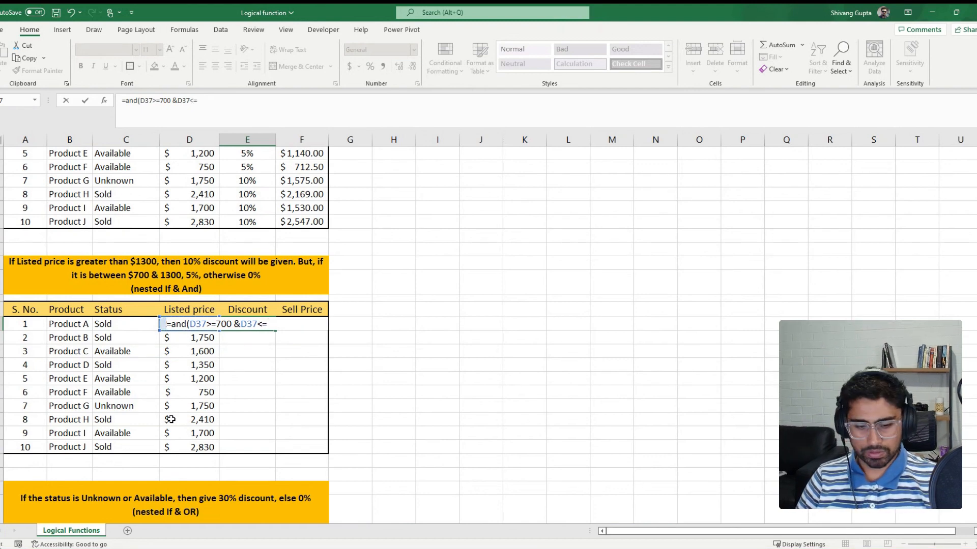
{"action": "type", "text": "133"}
{"action": "key", "text": "BackSpace"}
{"action": "key", "text": "BackSpace"}
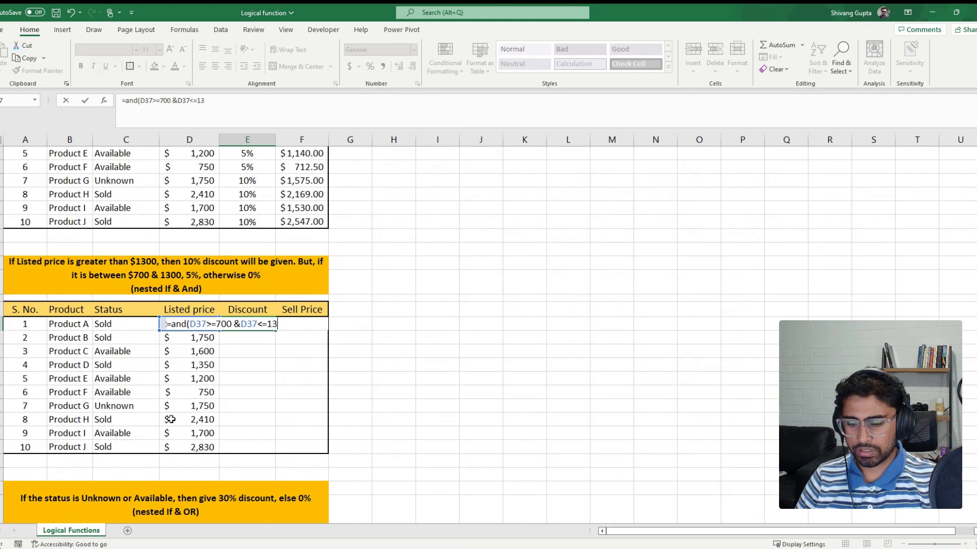
{"action": "type", "text": "00"}
{"action": "key", "text": "BackSpace"}
{"action": "key", "text": "BackSpace"}
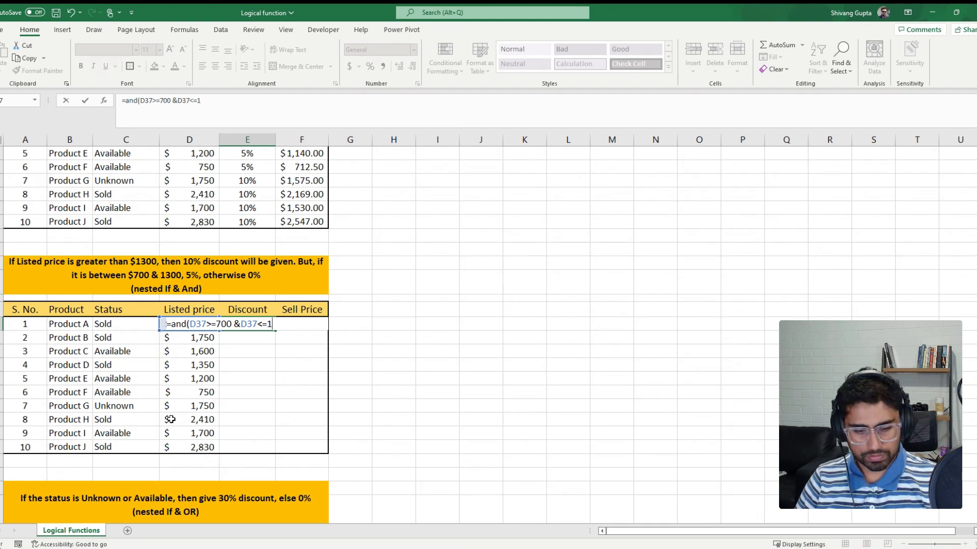
{"action": "type", "text": "300"}
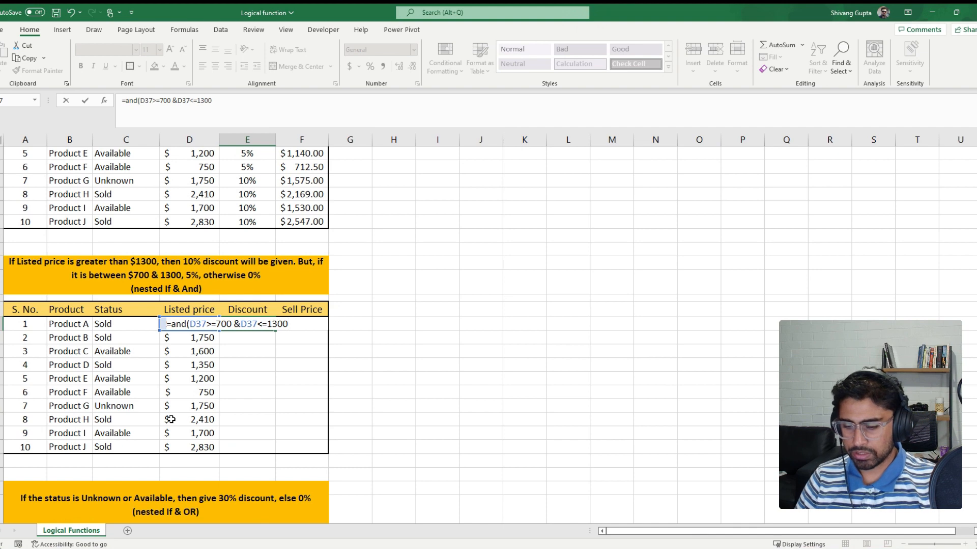
{"action": "type", "text": ")"}
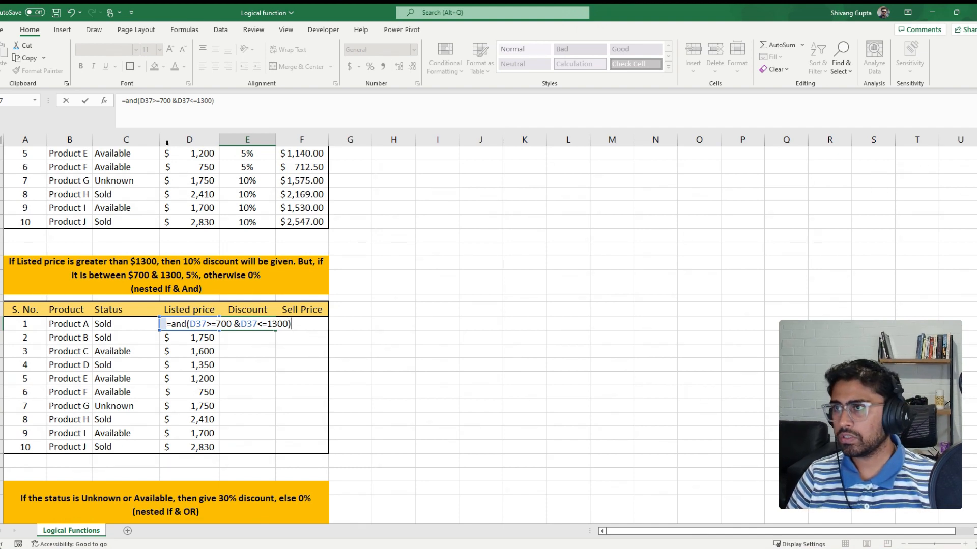
Replace the ampersand between the two conditions with a comma and commit Product A's AND formula.
{"action": "left_click", "coordinate": [179, 100]}
{"action": "key", "text": "BackSpace"}
{"action": "type", "text": ","}
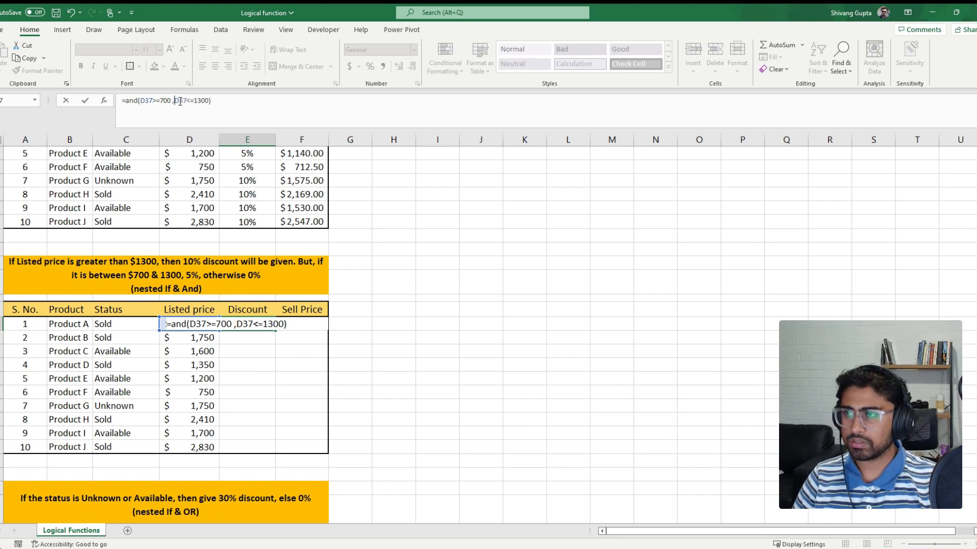
{"action": "key", "text": "ctrl+Return"}
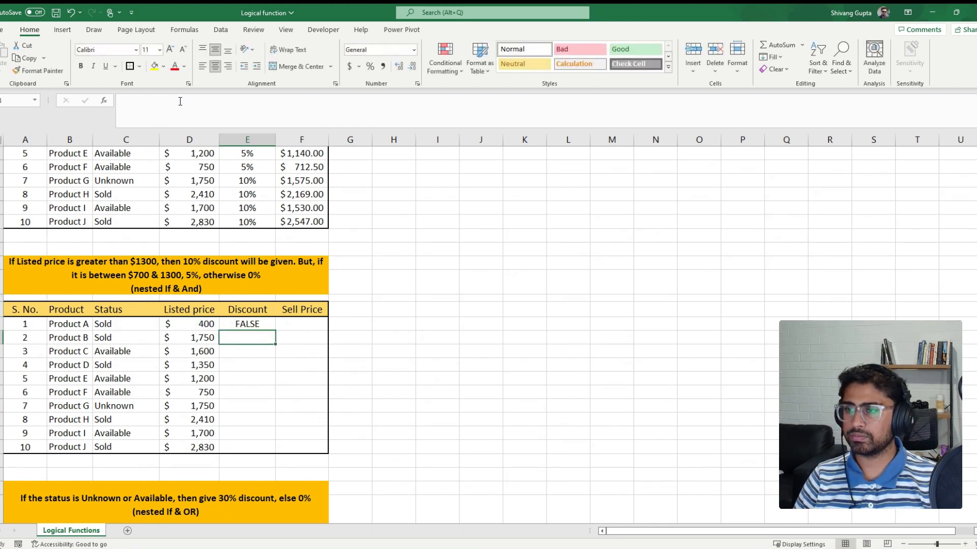
Copy Product A's AND test down through Product J as formulas only, and check the results against the listed prices.
{"action": "key", "text": "ctrl+c"}
{"action": "key", "text": "Left"}
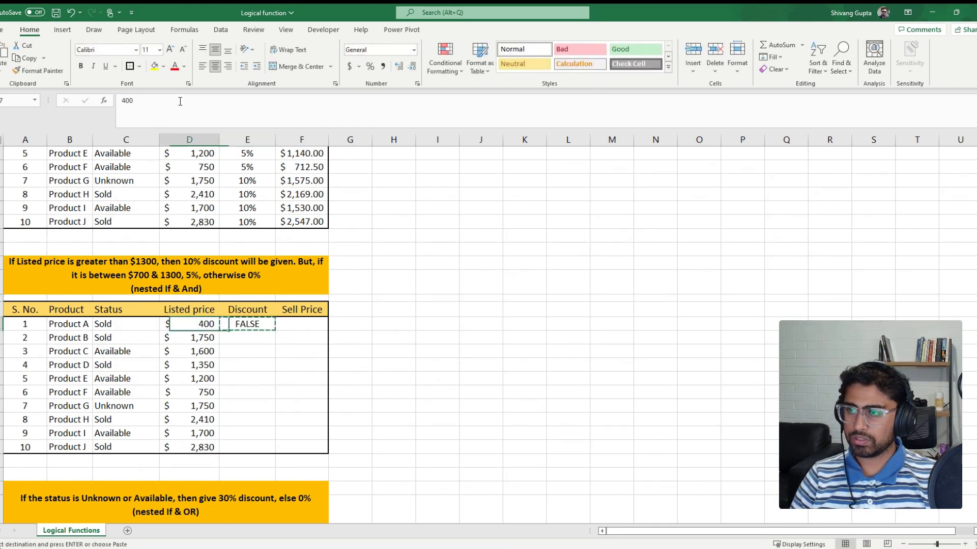
{"action": "key", "text": "Down"}
{"action": "key", "text": "ctrl+Down"}
{"action": "key", "text": "Right"}
{"action": "key", "text": "ctrl+shift+Up"}
{"action": "key", "text": "ctrl+alt+v"}
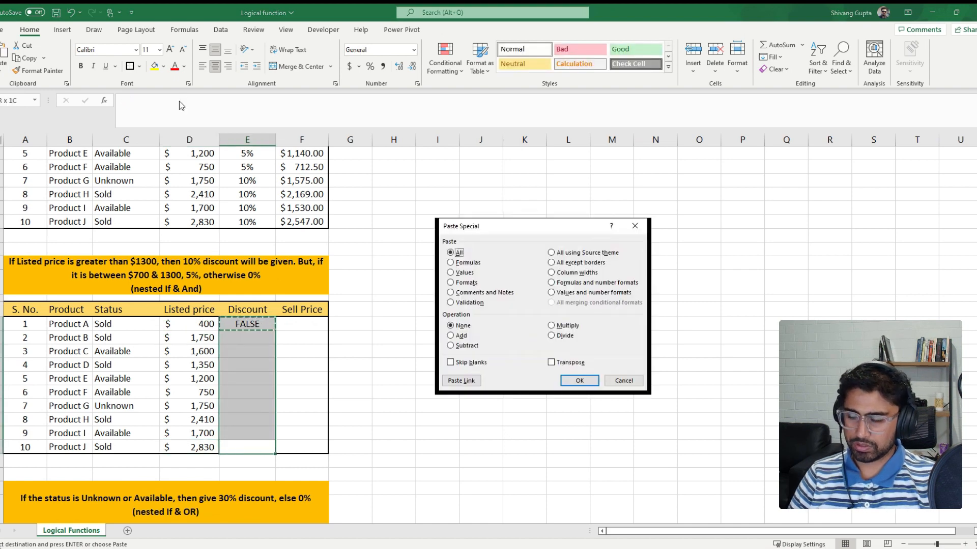
{"action": "key", "text": "f"}
{"action": "key", "text": "Return"}
{"action": "key", "text": "Escape"}
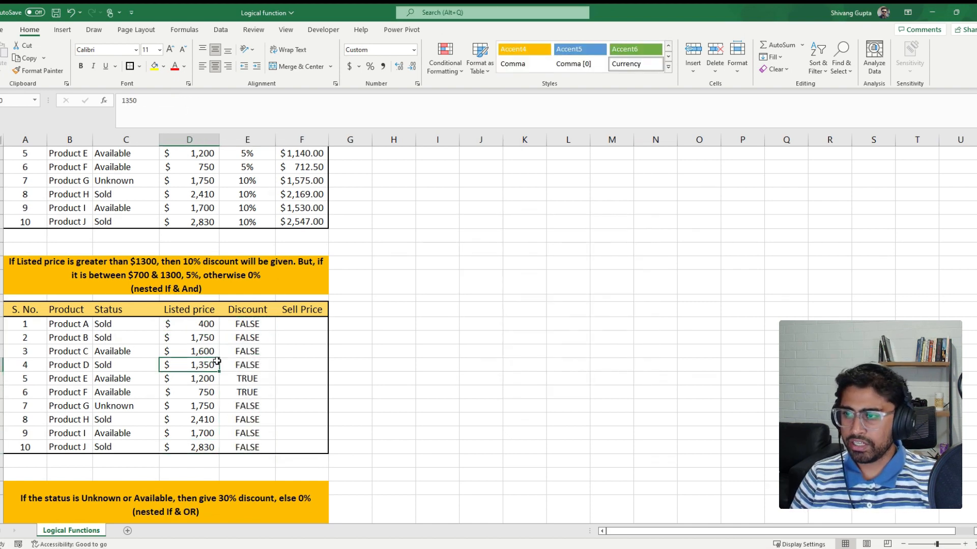
{"action": "left_click", "coordinate": [207, 365]}
{"action": "left_click_drag", "start_coordinate": [240, 338], "coordinate": [252, 420]}
{"action": "mouse_move", "coordinate": [252, 378]}
{"action": "left_mouse_down"}
{"action": "mouse_move", "coordinate": [253, 404]}
{"action": "mouse_move", "coordinate": [256, 387]}
{"action": "left_mouse_up"}
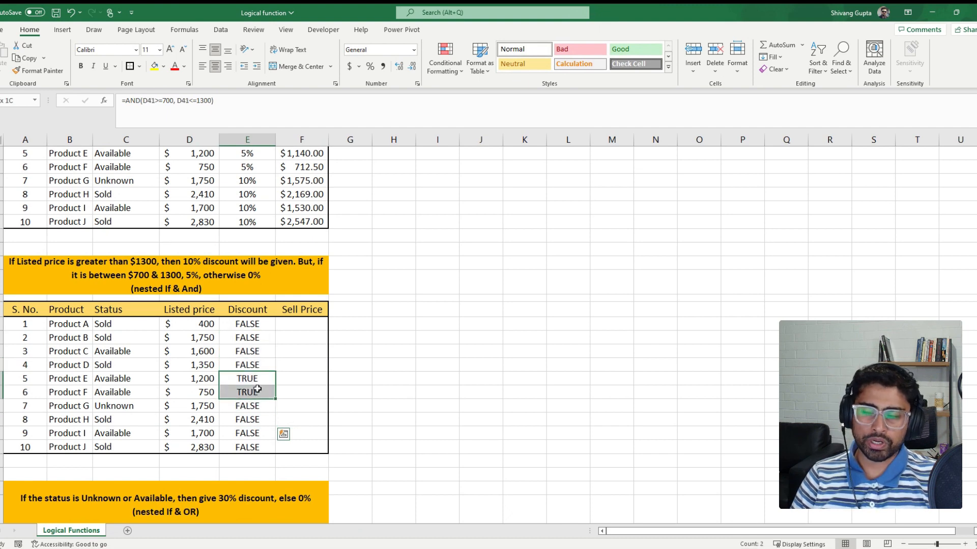
Wrap Product A's AND test in an IF that gives 5% when true and 0% otherwise: =IF(AND(D37>=700, D37<=1300),5%,0%).
{"action": "left_click", "coordinate": [267, 324]}
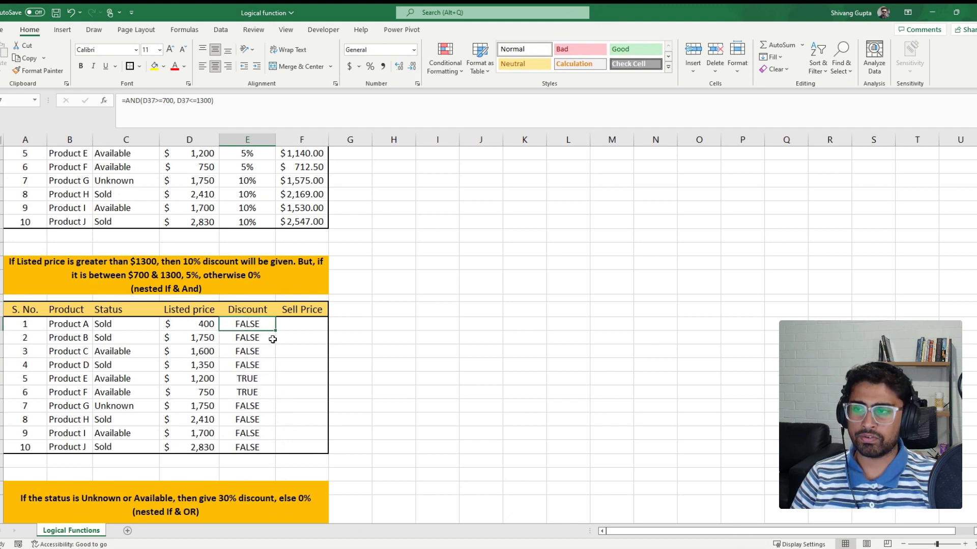
{"action": "left_click", "coordinate": [127, 101]}
{"action": "type", "text": "if("}
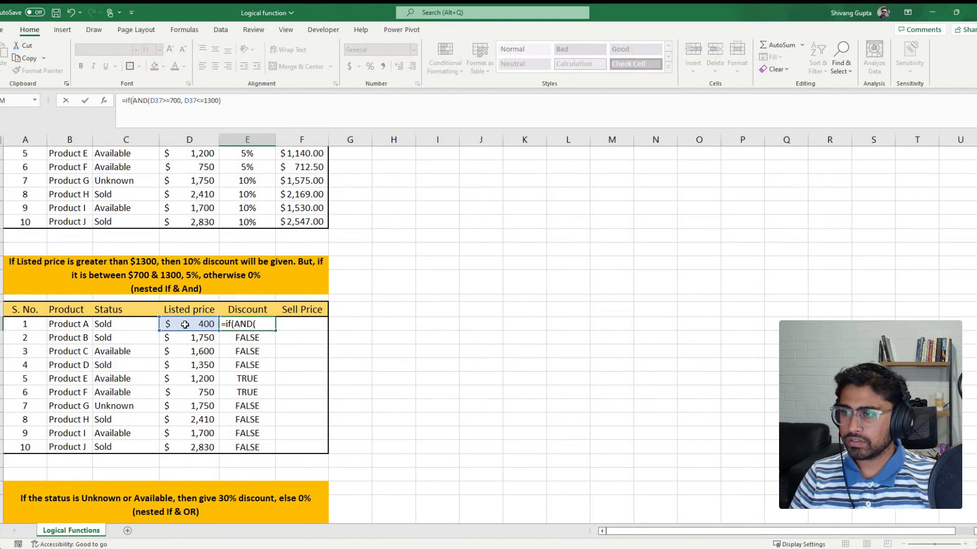
{"action": "left_click", "coordinate": [236, 99]}
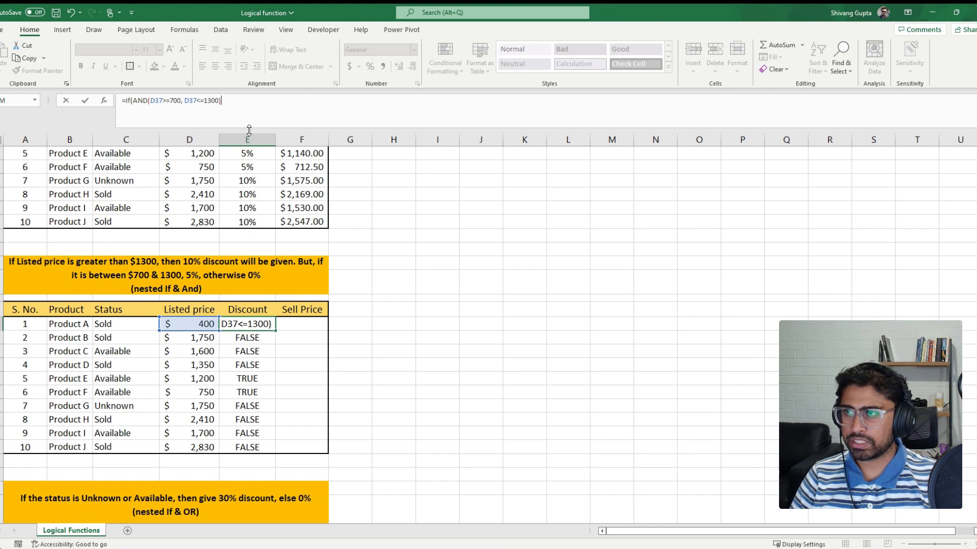
{"action": "type", "text": ","}
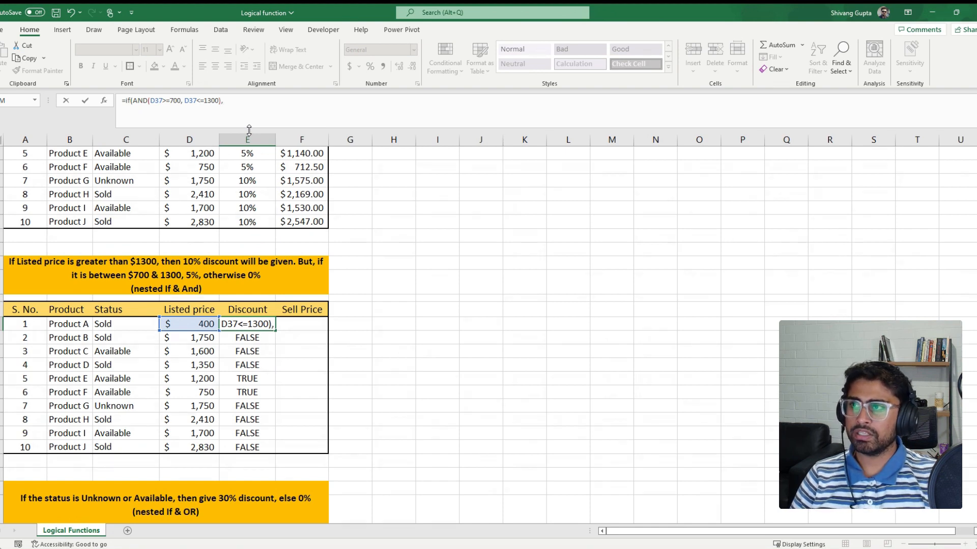
{"action": "type", "text": "55"}
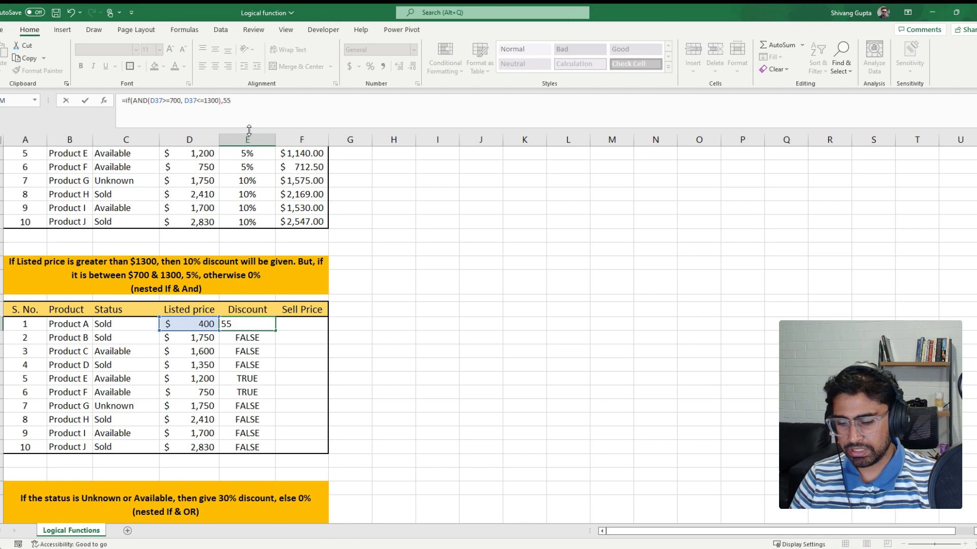
{"action": "key", "text": "BackSpace"}
{"action": "type", "text": "%"}
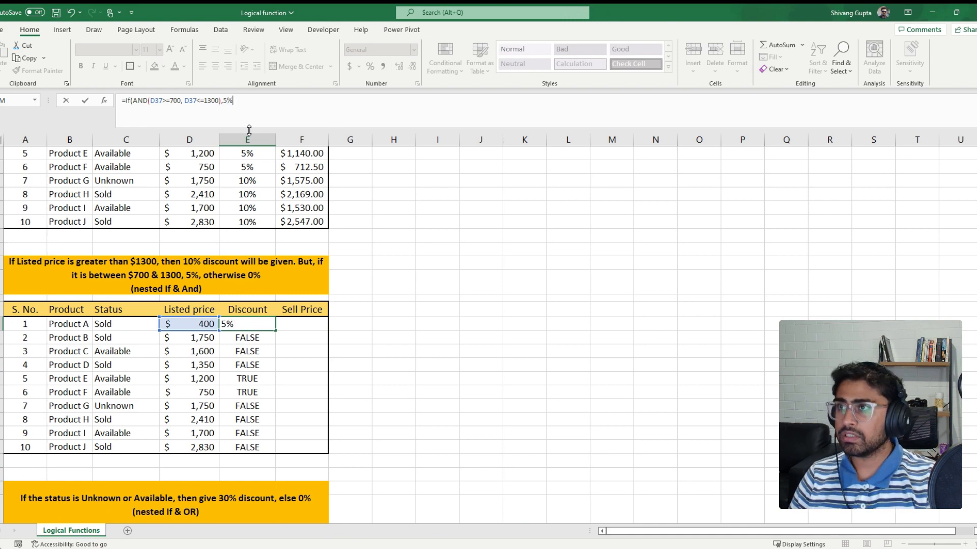
{"action": "type", "text": ",0%"}
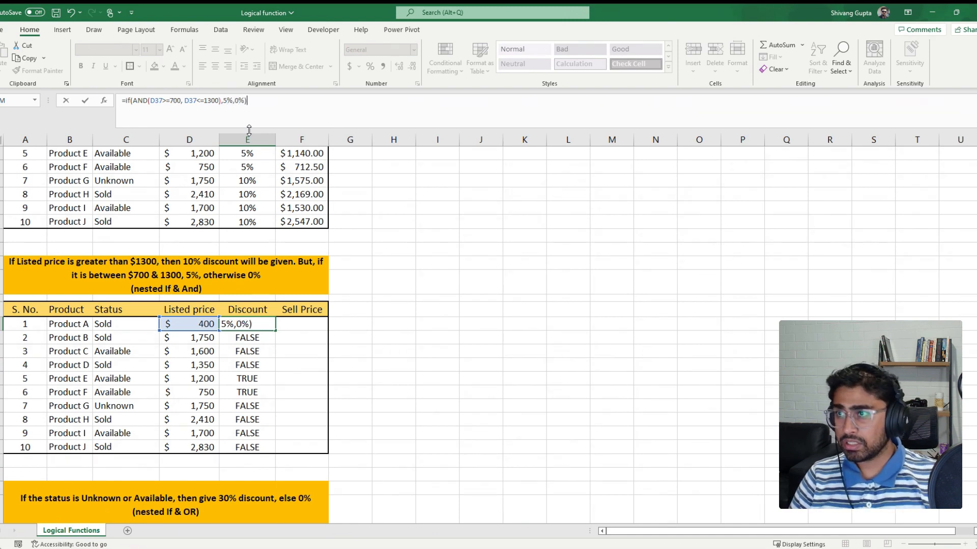
{"action": "key", "text": "Return"}
Format Product A's discount in the nested If & And table as a percentage and fill it down through Product J.
{"action": "key", "text": "Up"}
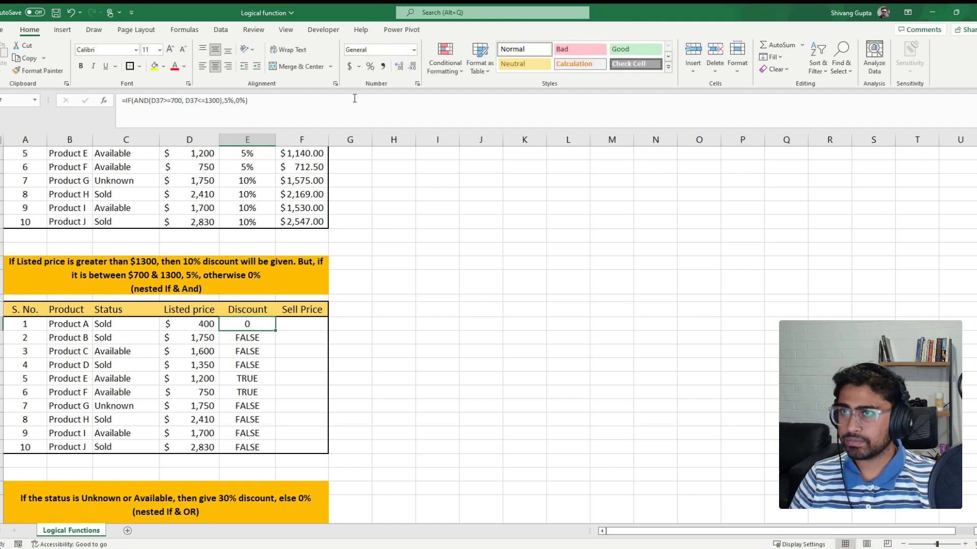
{"action": "left_click", "coordinate": [370, 71]}
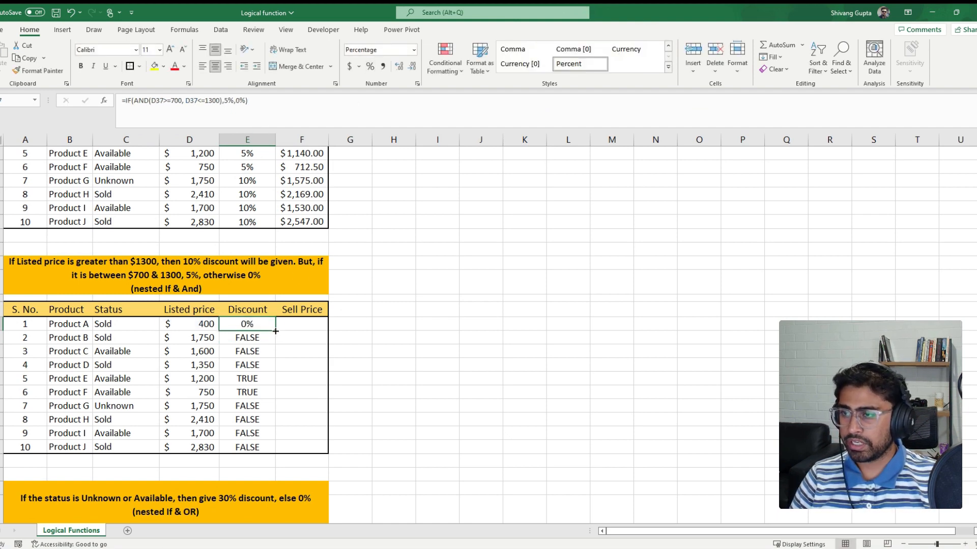
{"action": "left_click_drag", "start_coordinate": [275, 331], "coordinate": [273, 452]}
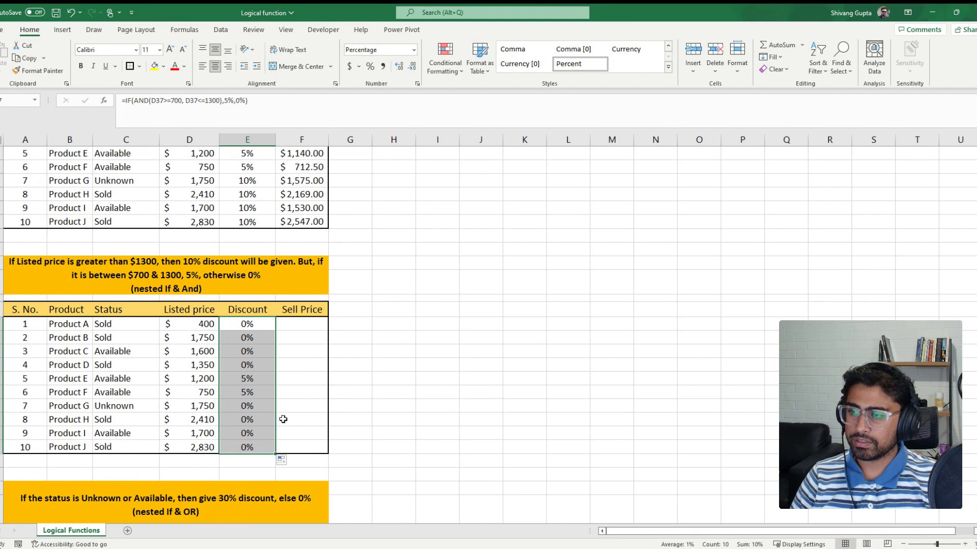
{"action": "left_click_drag", "start_coordinate": [246, 338], "coordinate": [255, 356]}
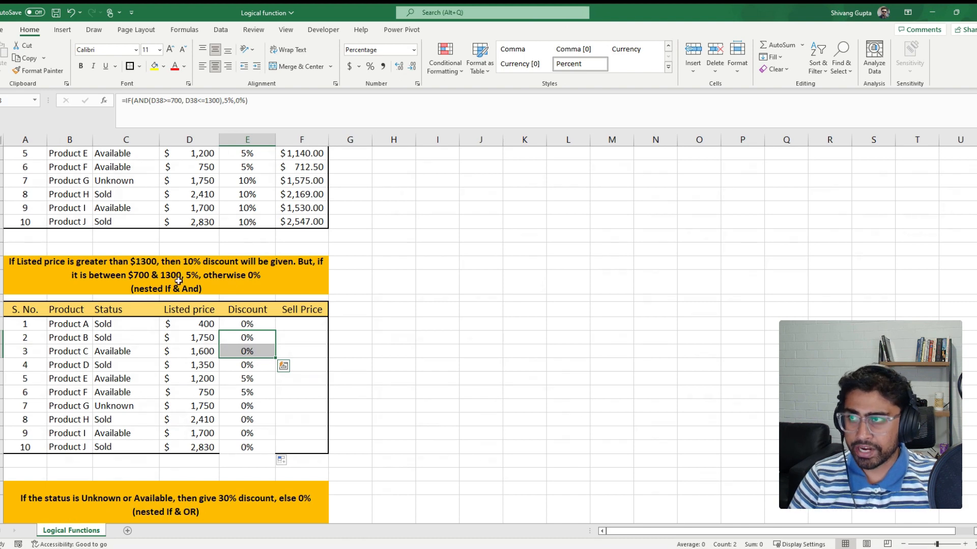
{"action": "left_click", "coordinate": [124, 100]}
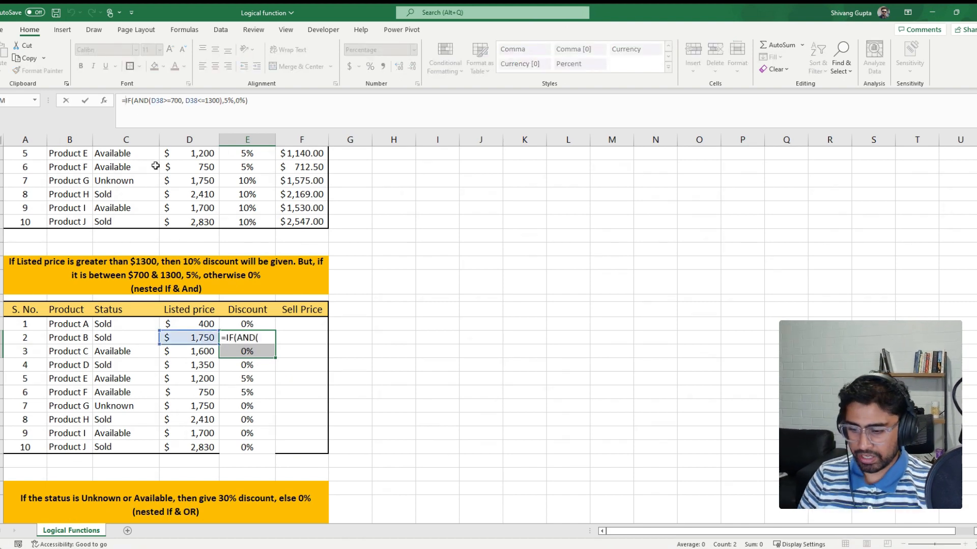
{"action": "type", "text": "if"}
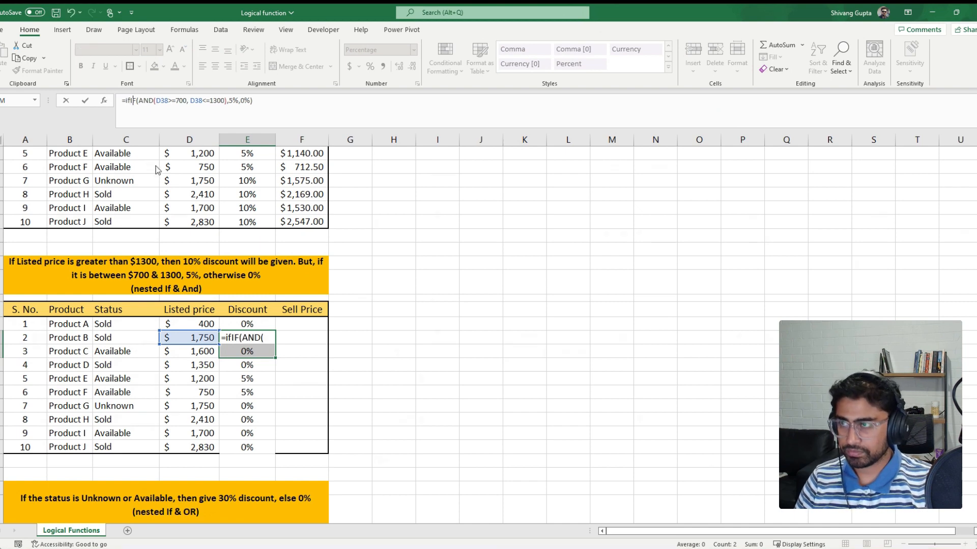
{"action": "type", "text": "("}
{"action": "key", "text": "Escape"}
Nest Product A's discount formula in an outer IF giving 10% above 1300: =IF(D37>1300,10%,IF(AND(D37>=700, D37<=1300),5%,0%)).
{"action": "key", "text": "Up"}
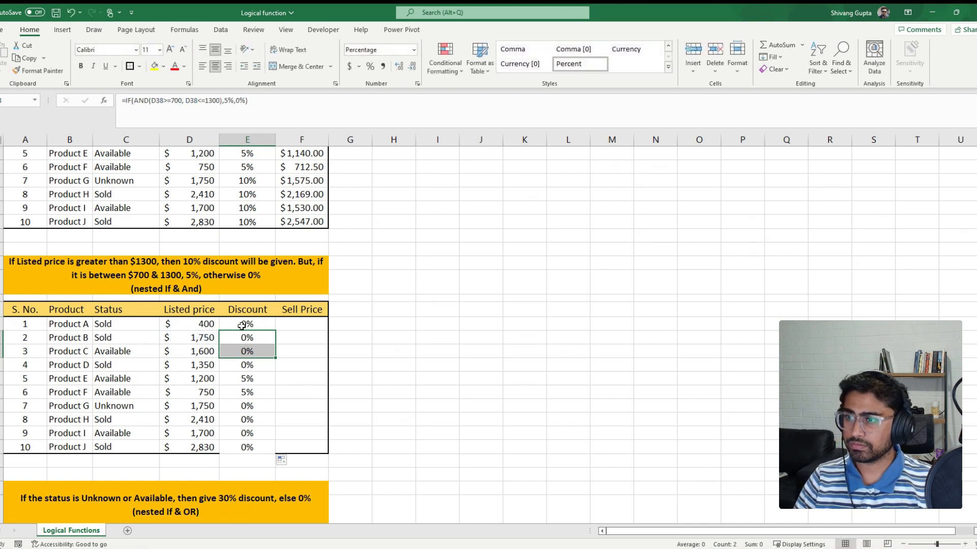
{"action": "left_click", "coordinate": [125, 100]}
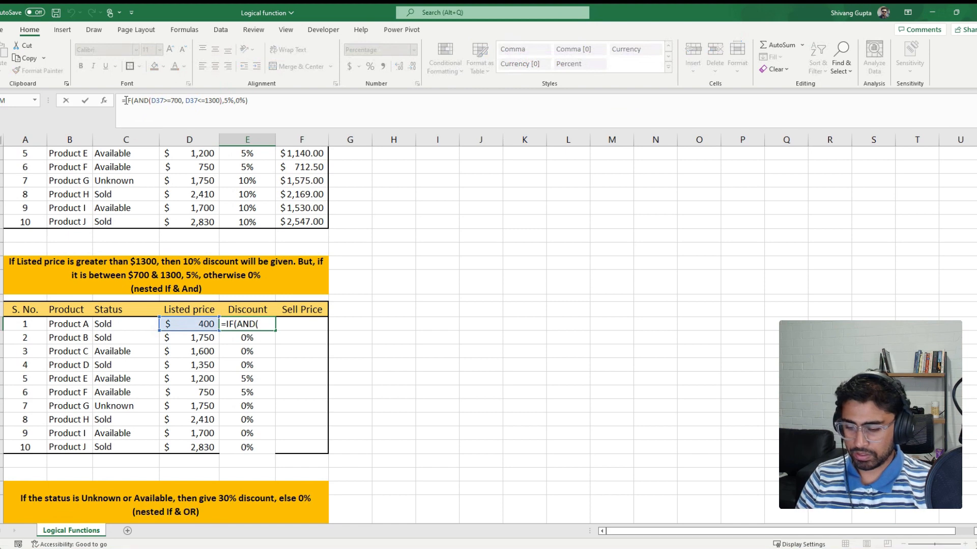
{"action": "type", "text": "if("}
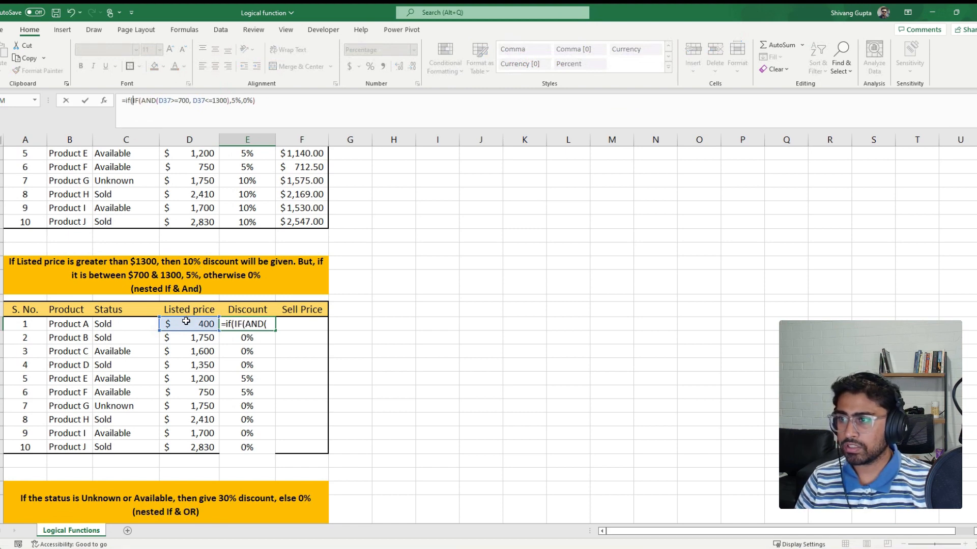
{"action": "left_click", "coordinate": [186, 322]}
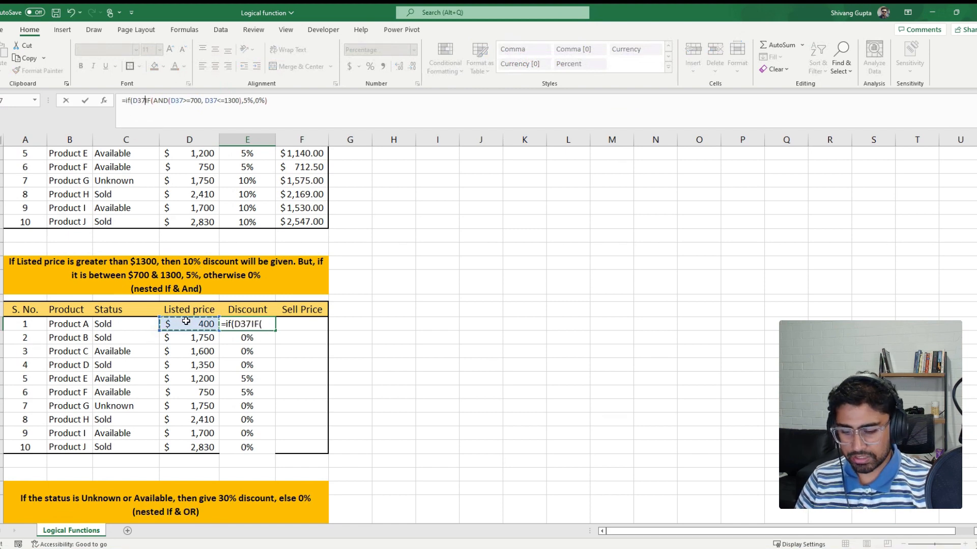
{"action": "type", "text": ">1300"}
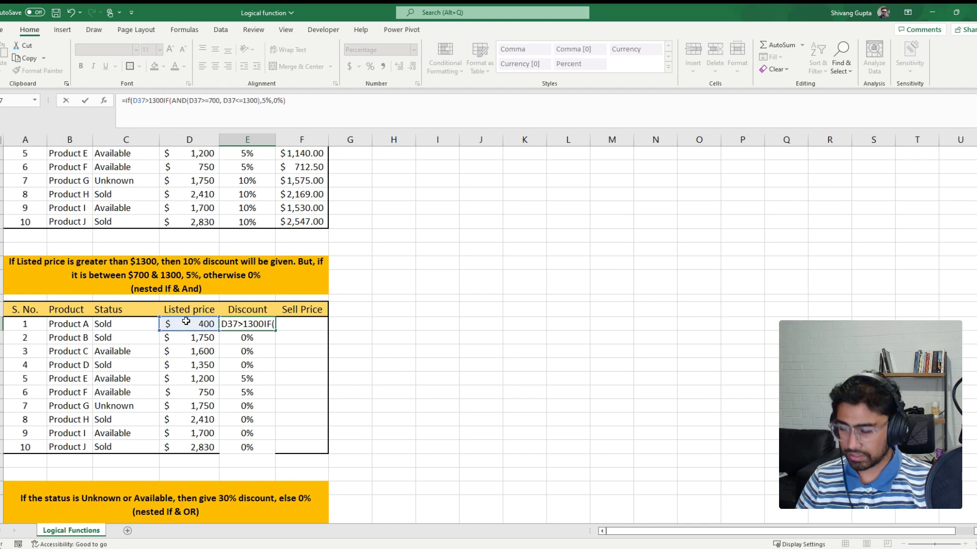
{"action": "type", "text": ","}
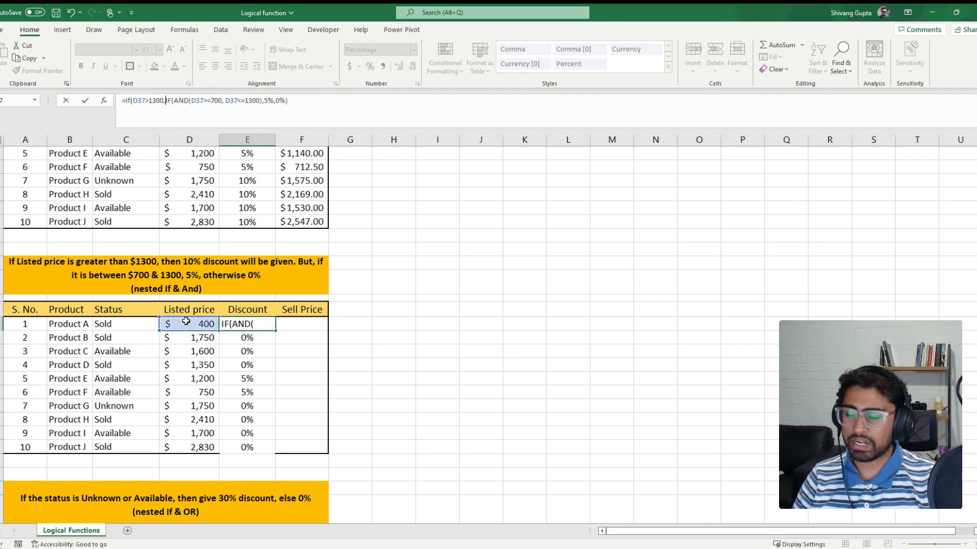
{"action": "type", "text": "10%,"}
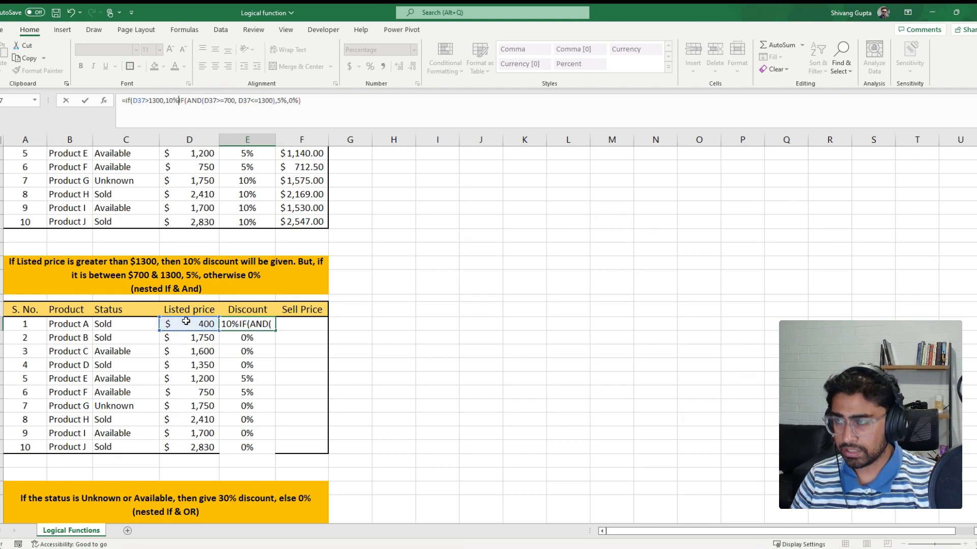
{"action": "left_click", "coordinate": [320, 100]}
{"action": "type", "text": ")"}
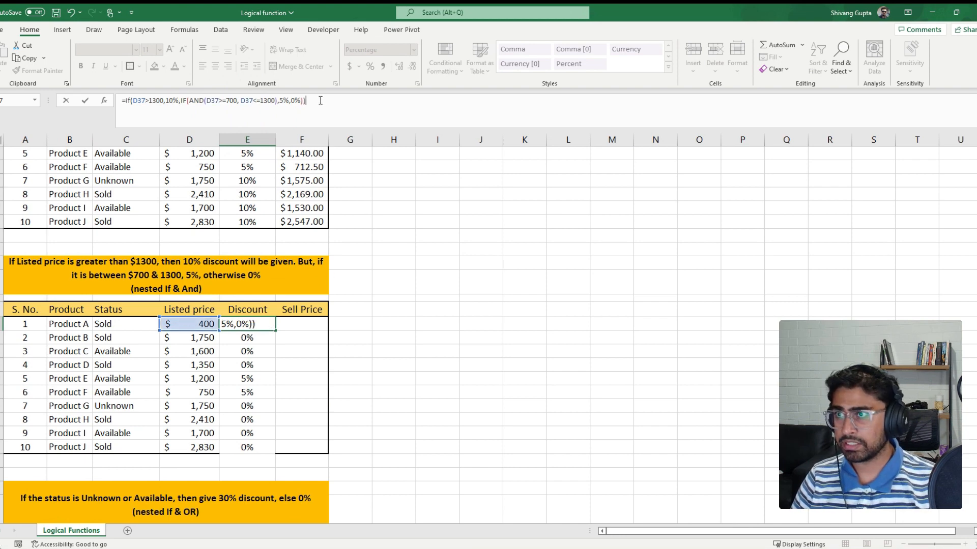
{"action": "key", "text": "Return"}
Copy Product A's nested IF and AND discount formula down through Product J as formulas only.
{"action": "key", "text": "Up"}
{"action": "key", "text": "ctrl+c"}
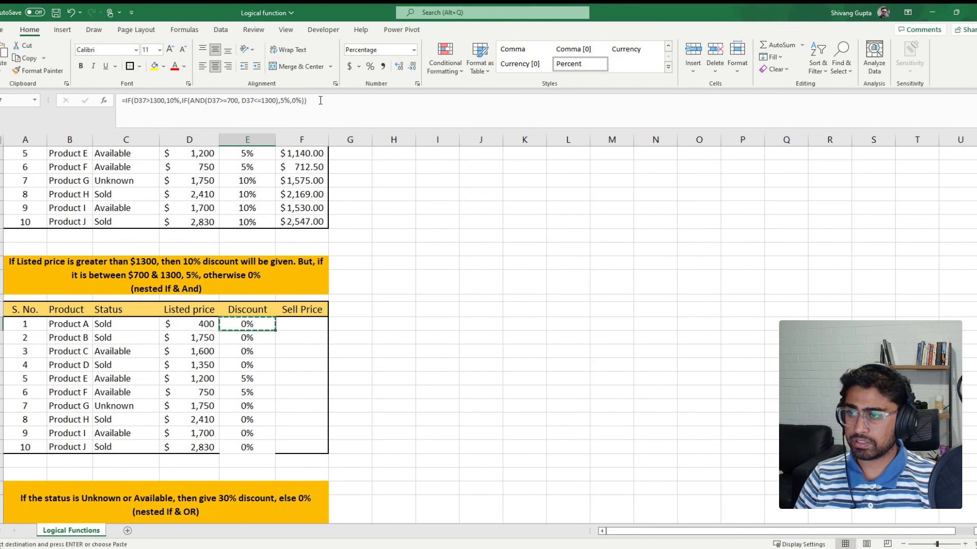
{"action": "key", "text": "ctrl+shift+Down"}
{"action": "key", "text": "ctrl+alt+v"}
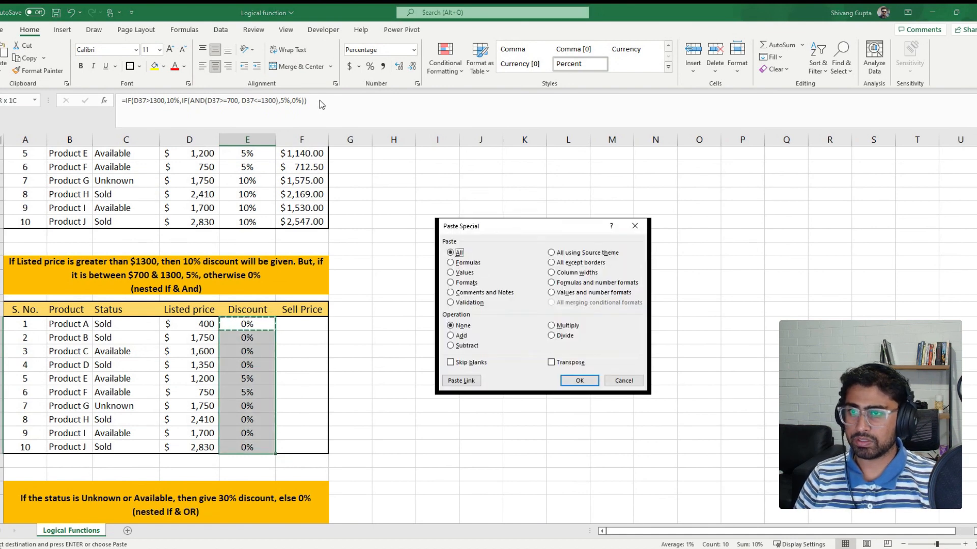
{"action": "key", "text": "f"}
{"action": "key", "text": "Return"}
{"action": "key", "text": "Escape"}
{"action": "key", "text": "Down"}
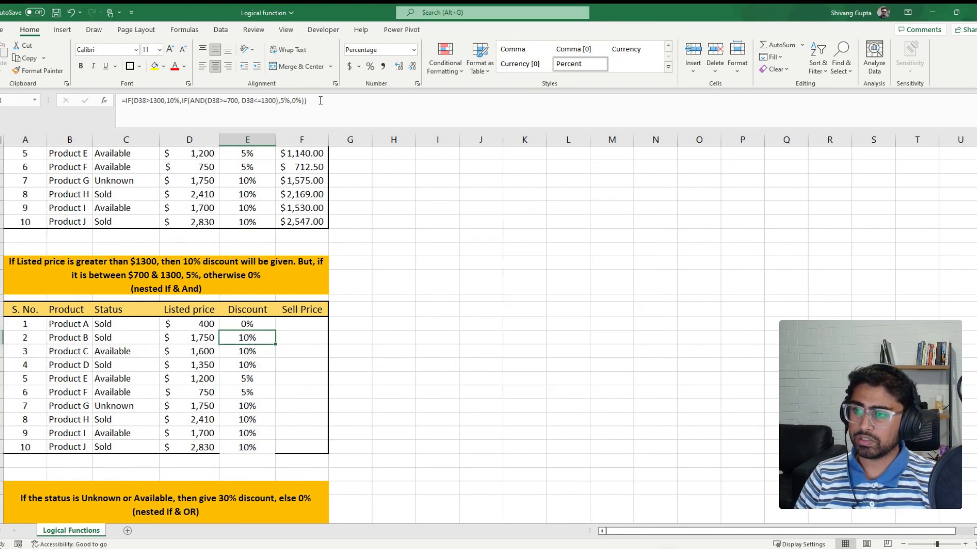
{"action": "key", "text": "Up"}
{"action": "key", "text": "Down"}
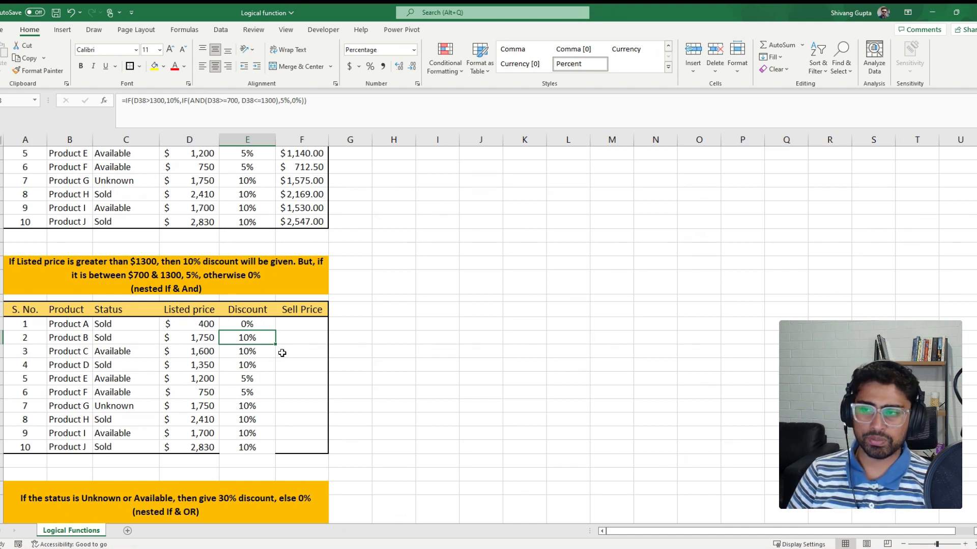
Calculate Product A's sell price in the nested If & And table with =(1-E37)*D37.
{"action": "key", "text": "Up"}
{"action": "key", "text": "Right"}
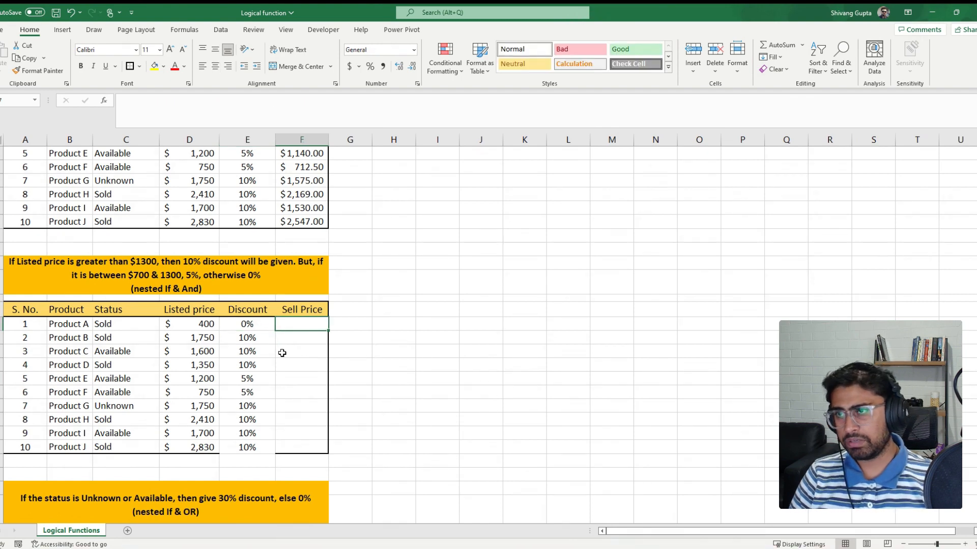
{"action": "type", "text": "=("}
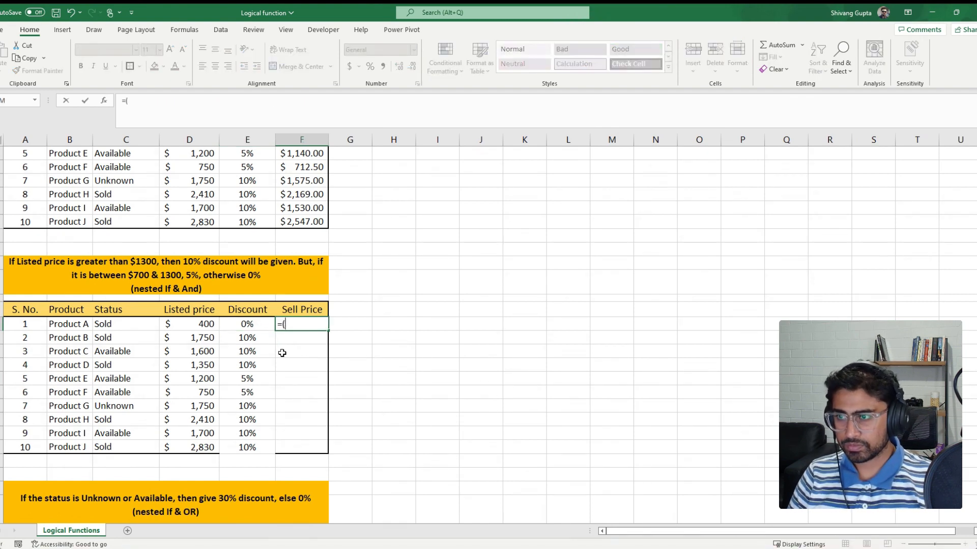
{"action": "type", "text": "1-"}
{"action": "key", "text": "Left"}
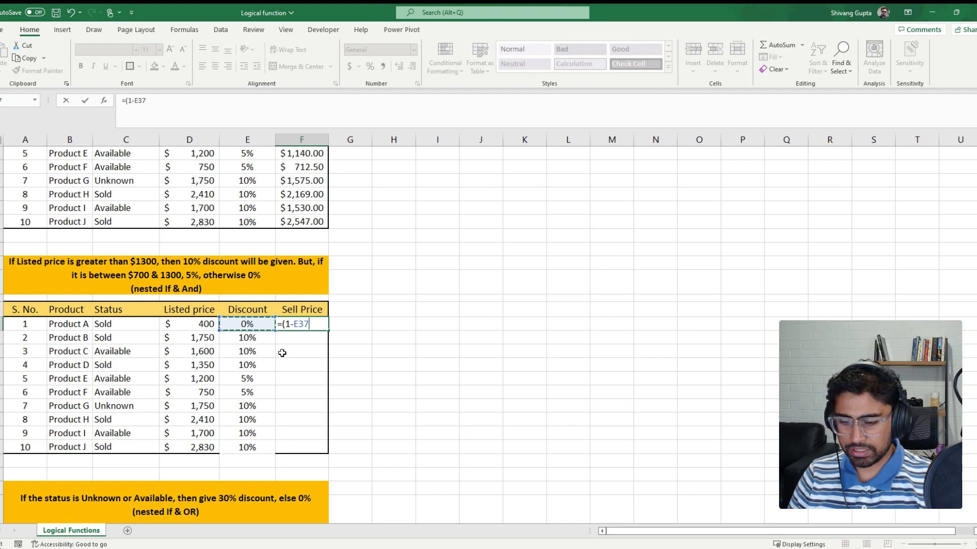
{"action": "type", "text": ")*-"}
{"action": "key", "text": "BackSpace"}
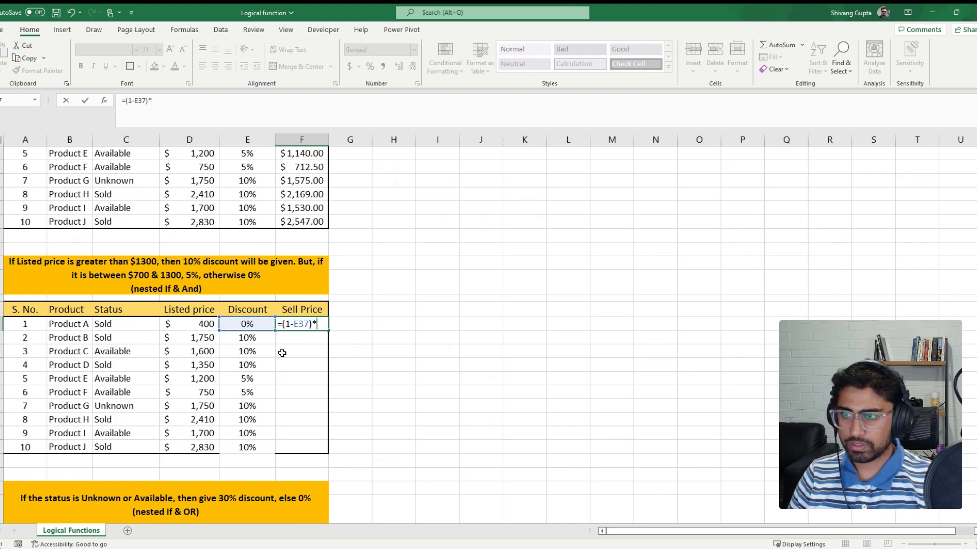
{"action": "key", "text": "Left"}
{"action": "key", "text": "Left"}
{"action": "key", "text": "Return"}
Copy Product A's sell price formula down through Product J in the nested If & And table.
{"action": "key", "text": "Up"}
{"action": "key", "text": "ctrl+c"}
{"action": "key", "text": "Left"}
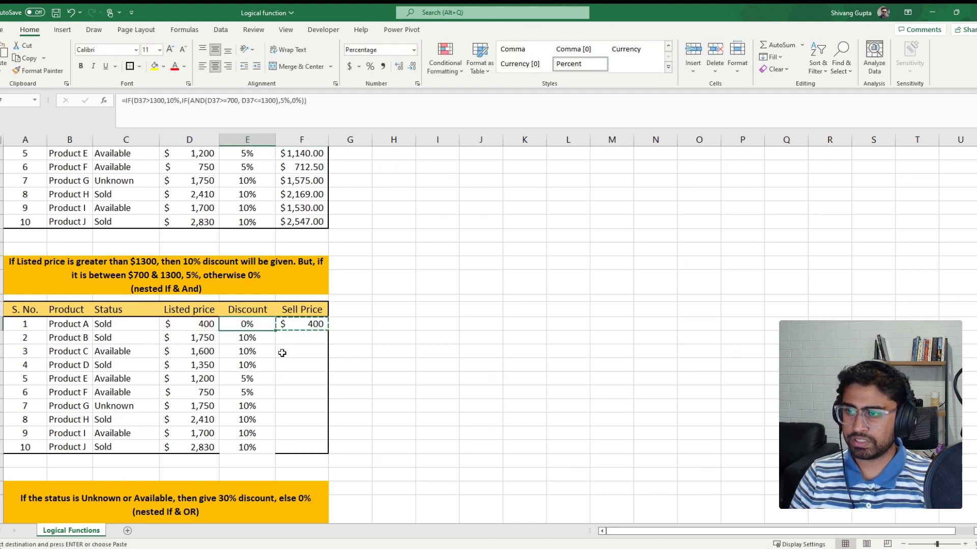
{"action": "key", "text": "ctrl+Down"}
{"action": "key", "text": "Right"}
{"action": "key", "text": "ctrl+shift+Up"}
{"action": "key", "text": "ctrl+v"}
{"action": "key", "text": "Down"}
{"action": "key", "text": "Escape"}
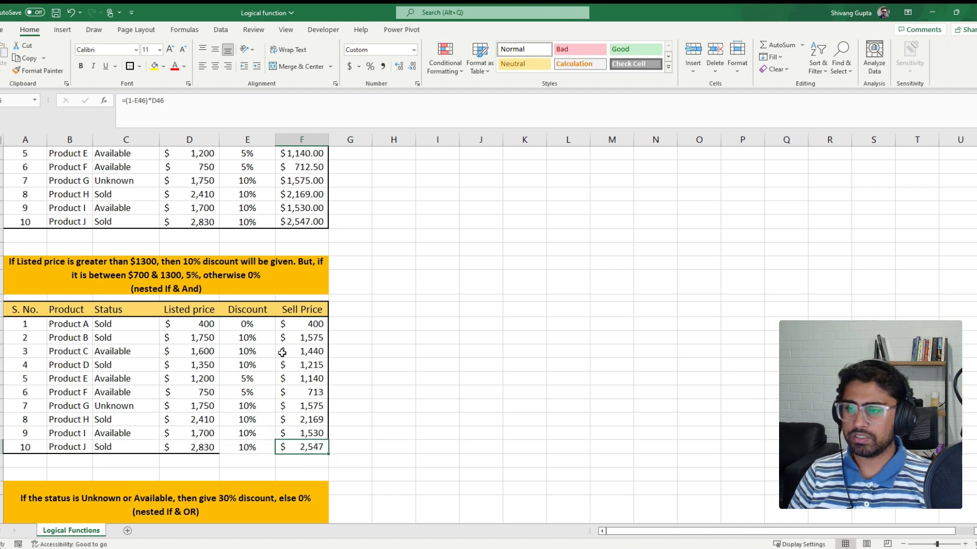
Apply an outside border around the whole nested If & And table, including its header row.
{"action": "left_click_drag", "start_coordinate": [32, 314], "coordinate": [305, 448]}
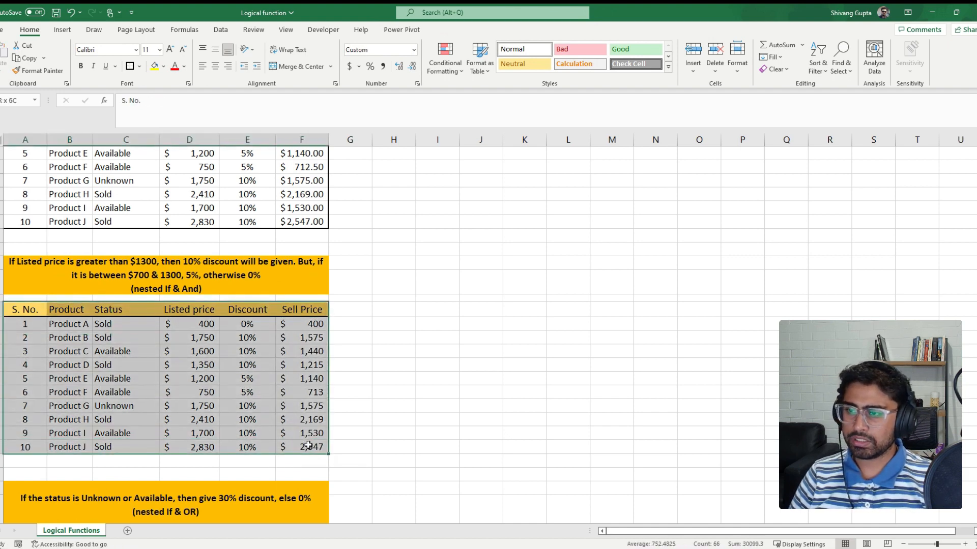
{"action": "left_click", "coordinate": [130, 67]}
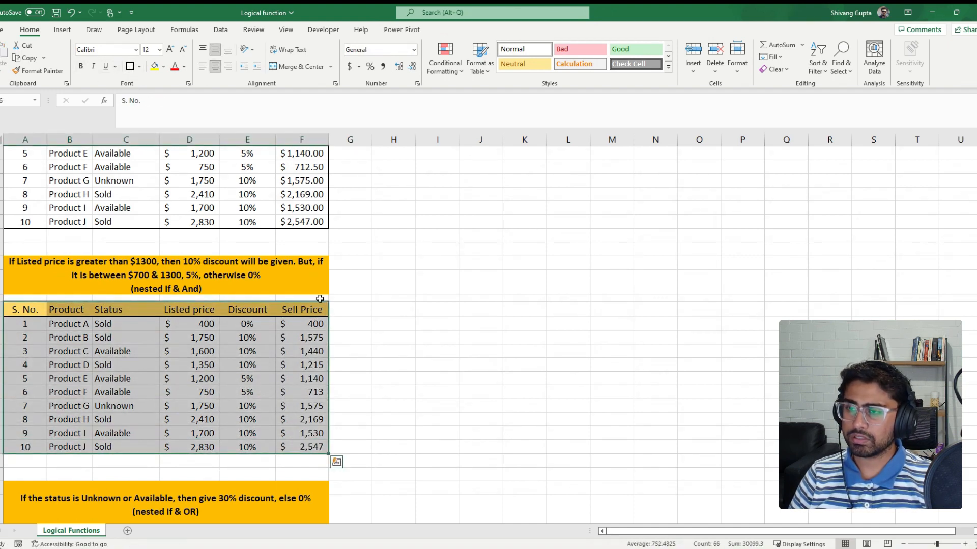
{"action": "left_click", "coordinate": [310, 324]}
{"action": "left_click", "coordinate": [311, 337]}
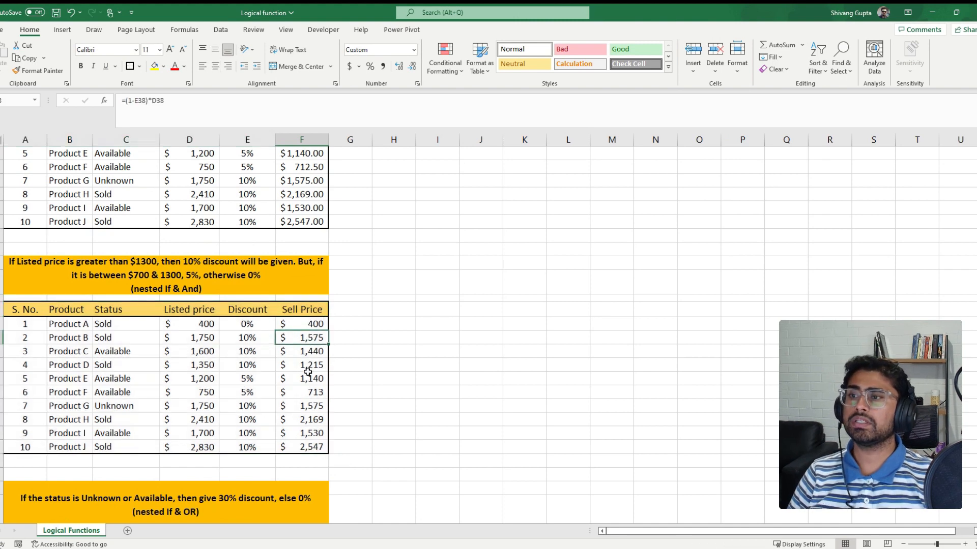
Compare the discounts and sell prices in the nested If & And table with those in the table above it.
{"action": "scroll", "coordinate": [305, 395], "scroll_direction": "down", "scroll_amount": 3}
{"action": "scroll", "coordinate": [305, 398], "scroll_direction": "up", "scroll_amount": 4}
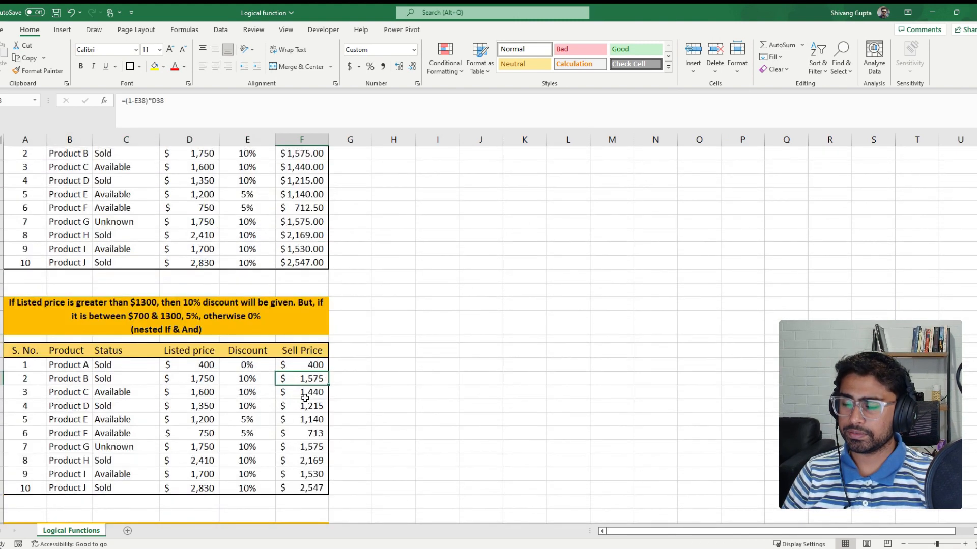
{"action": "scroll", "coordinate": [305, 399], "scroll_direction": "up", "scroll_amount": 2}
{"action": "scroll", "coordinate": [316, 224], "scroll_direction": "down", "scroll_amount": 3}
{"action": "scroll", "coordinate": [317, 222], "scroll_direction": "up", "scroll_amount": 1}
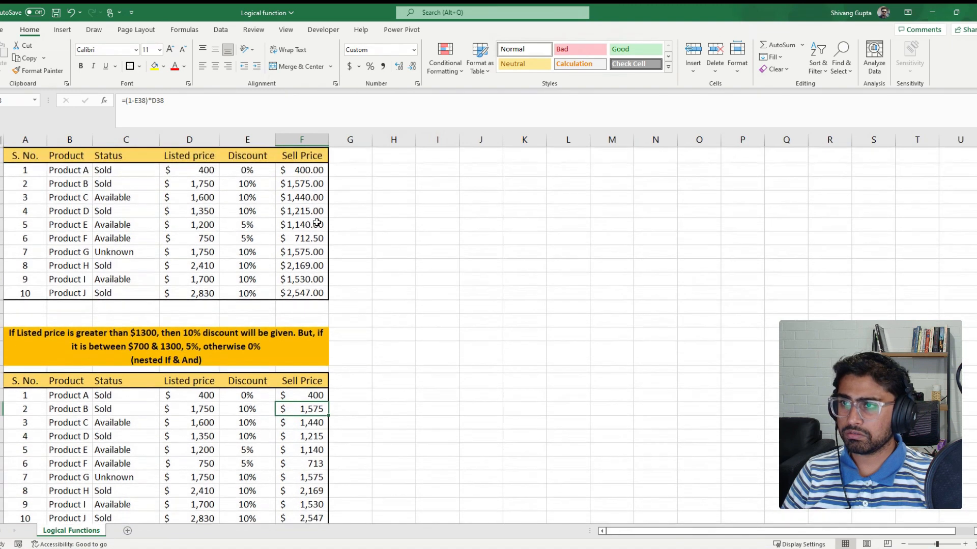
{"action": "left_click_drag", "start_coordinate": [312, 174], "coordinate": [305, 282]}
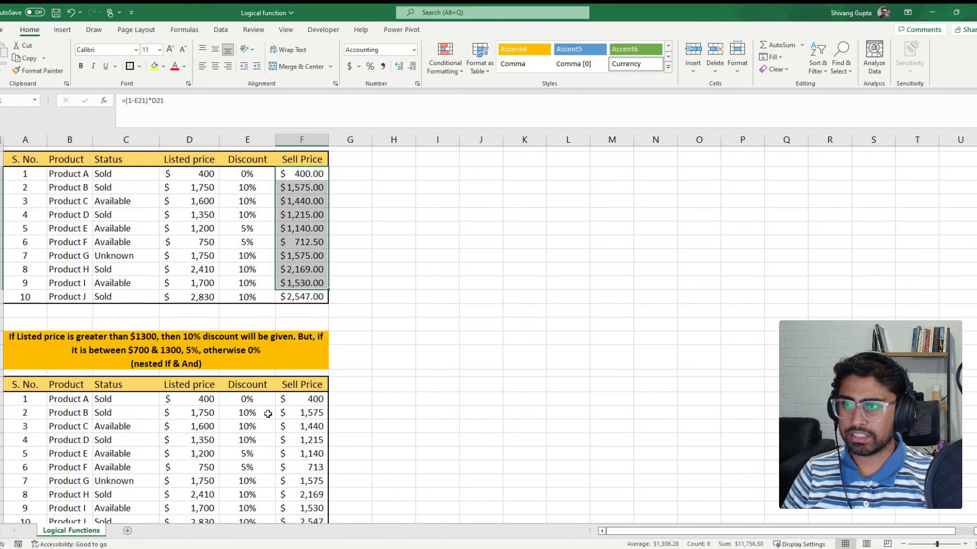
{"action": "scroll", "coordinate": [267, 413], "scroll_direction": "down", "scroll_amount": 1}
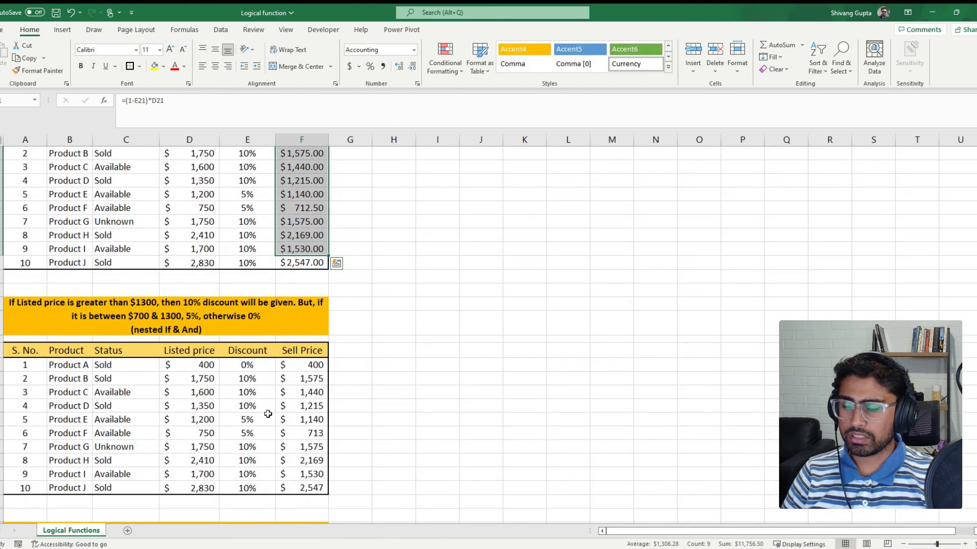
{"action": "scroll", "coordinate": [281, 417], "scroll_direction": "up", "scroll_amount": 1}
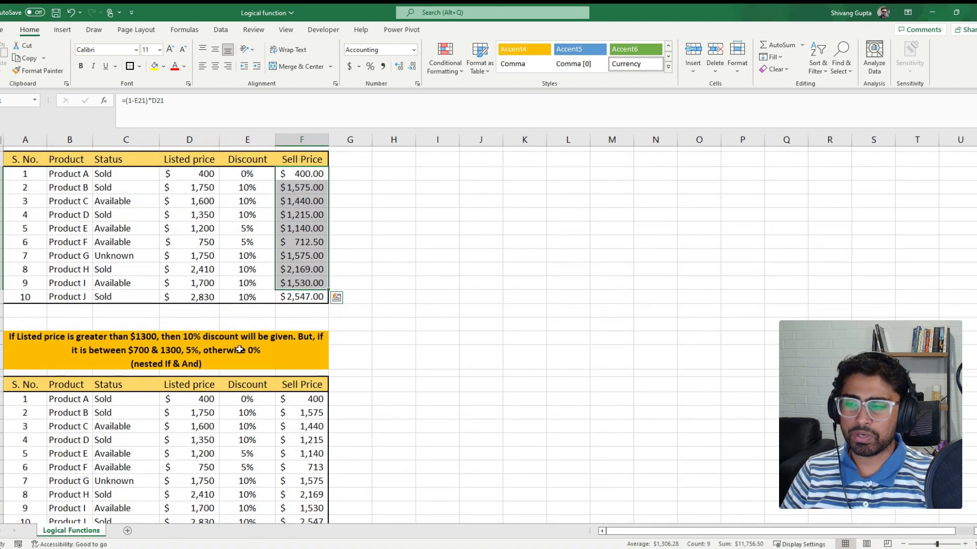
{"action": "left_click_drag", "start_coordinate": [246, 176], "coordinate": [253, 431]}
{"action": "scroll", "coordinate": [241, 208], "scroll_direction": "down", "scroll_amount": 2}
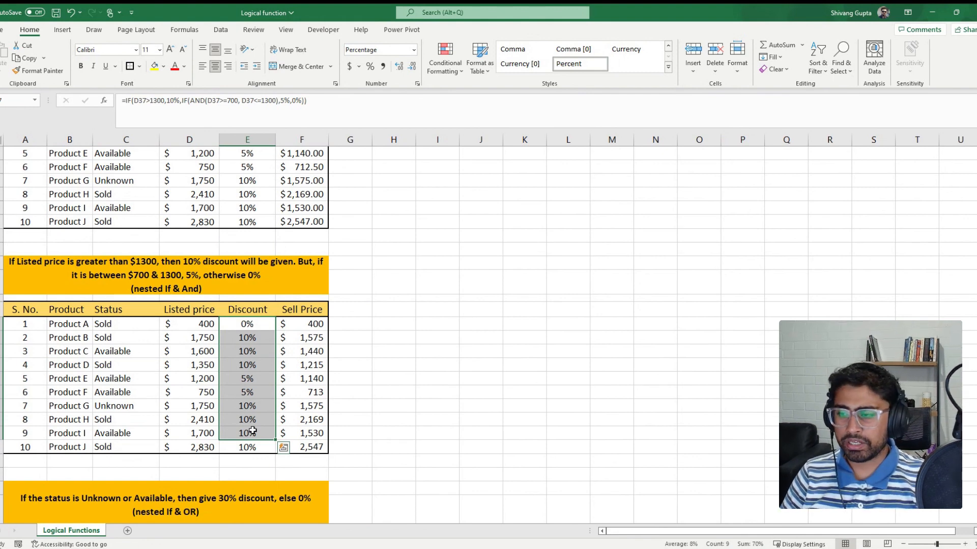
{"action": "scroll", "coordinate": [252, 430], "scroll_direction": "down", "scroll_amount": 2}
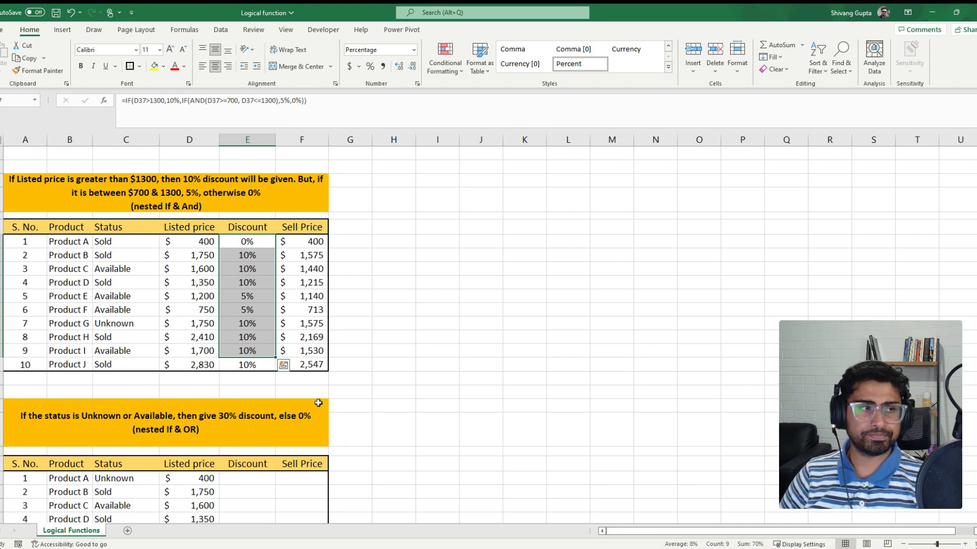
Enter =OR(C53="Unknown",C53="Available") as Product A's discount in the nested If & OR table.
{"action": "scroll", "coordinate": [459, 336], "scroll_direction": "down", "scroll_amount": 3}
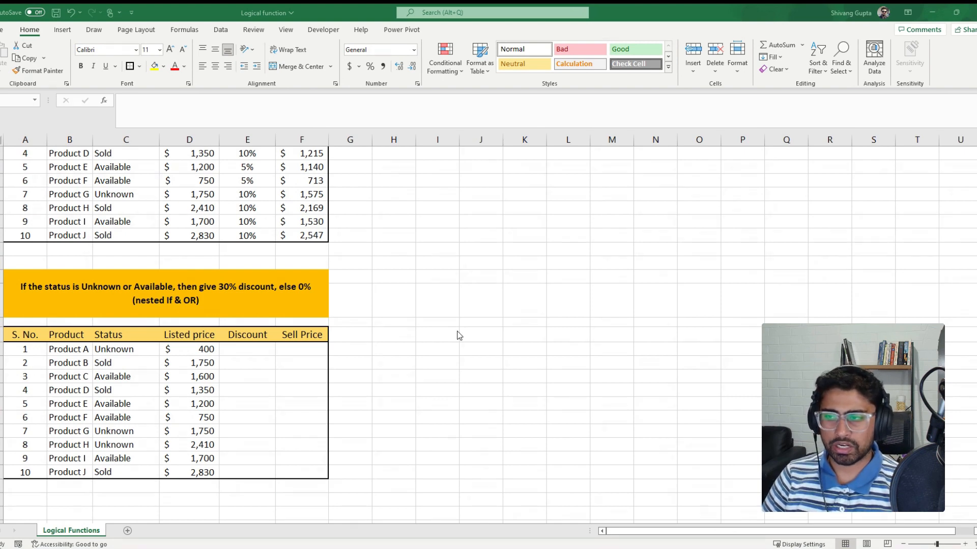
{"action": "left_click", "coordinate": [258, 350]}
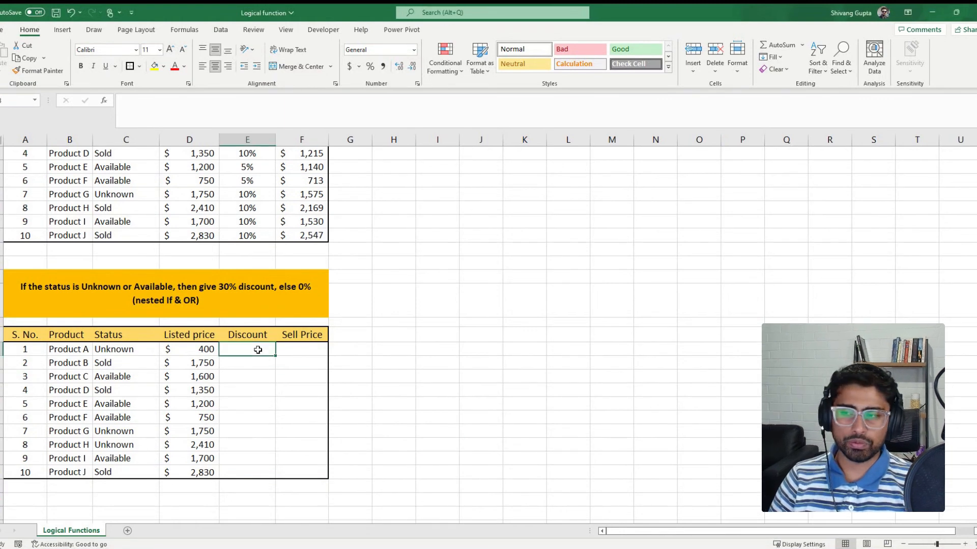
{"action": "type", "text": "="}
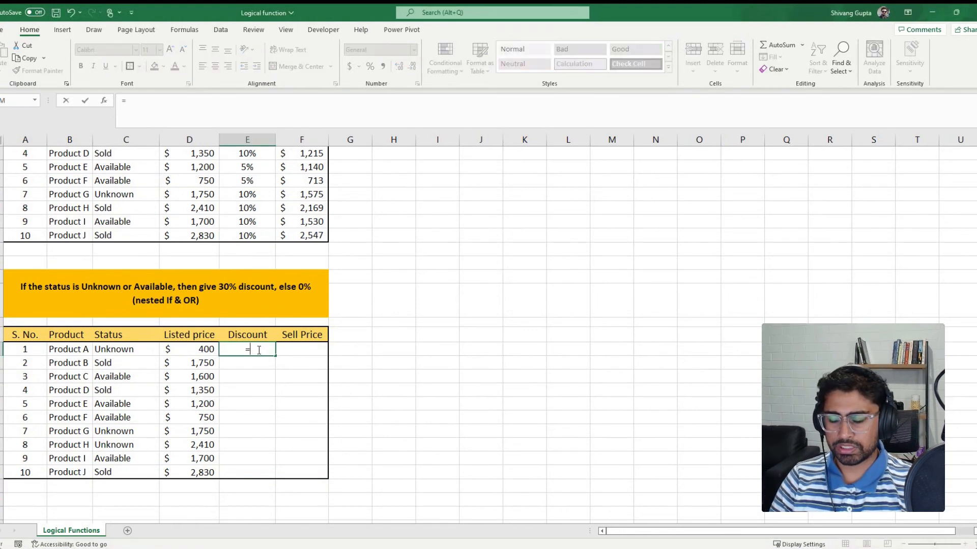
{"action": "type", "text": "or"}
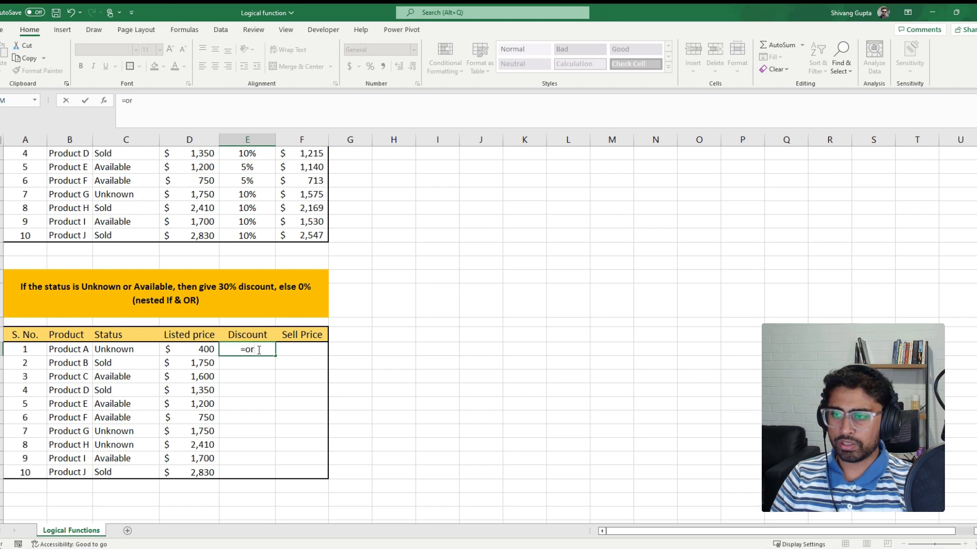
{"action": "type", "text": "("}
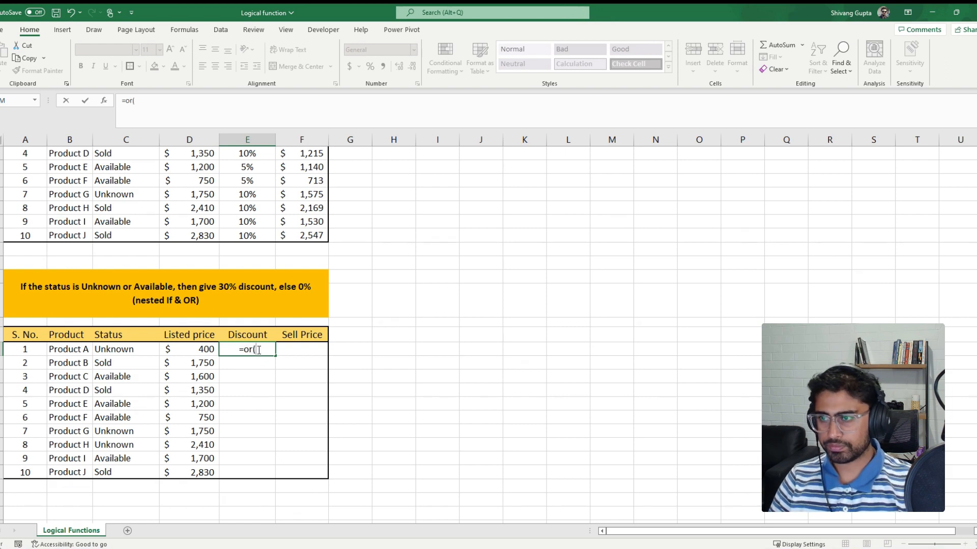
{"action": "left_click", "coordinate": [130, 351]}
{"action": "type", "text": "="}
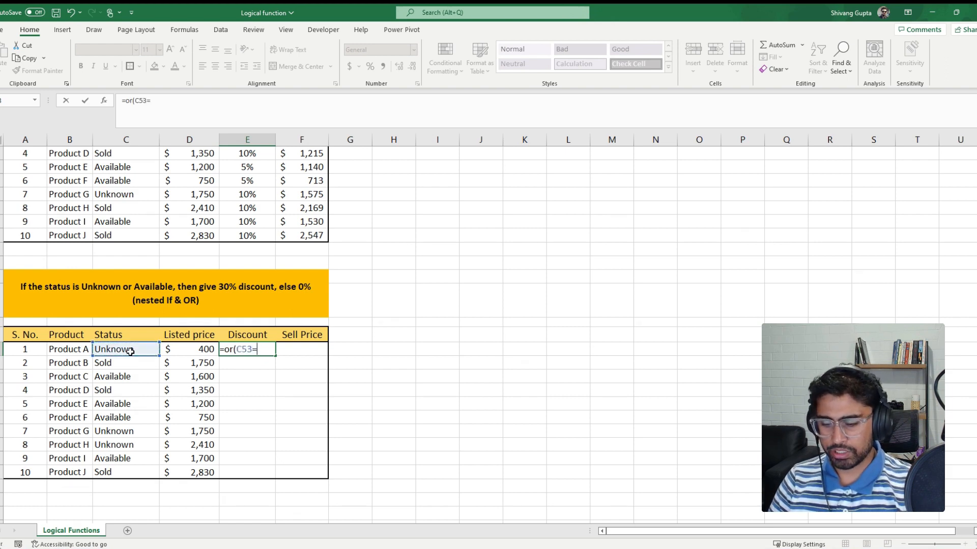
{"action": "type", "text": "\"Un"}
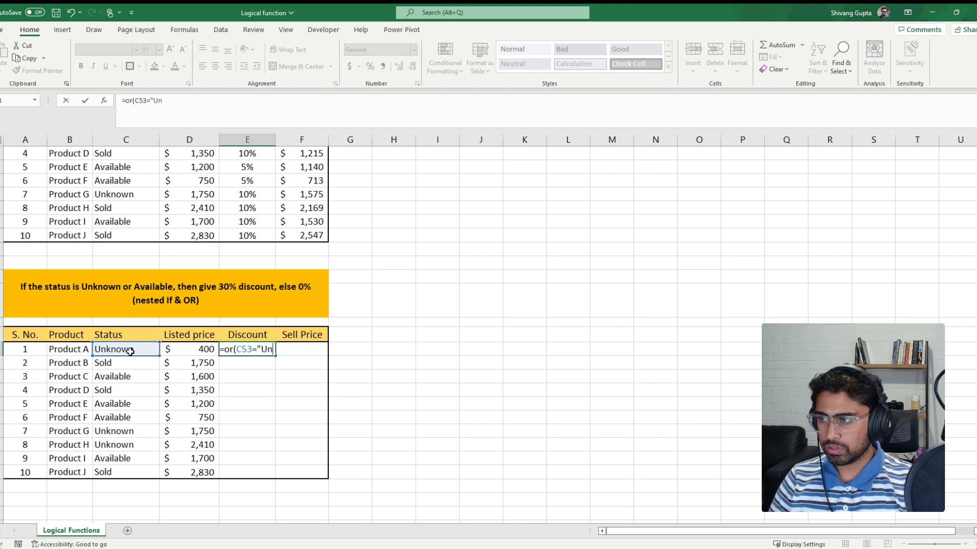
{"action": "type", "text": "known\""}
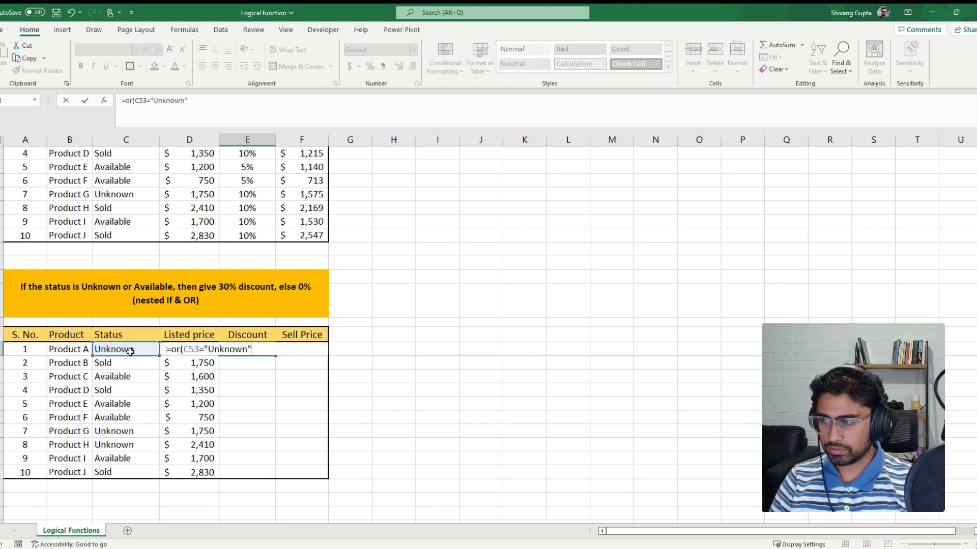
{"action": "type", "text": ","}
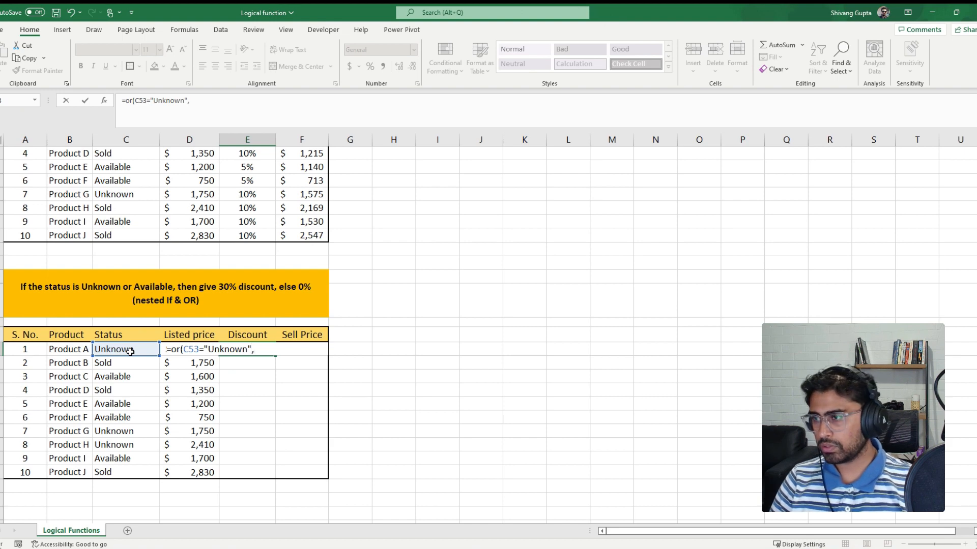
{"action": "left_click", "coordinate": [131, 351]}
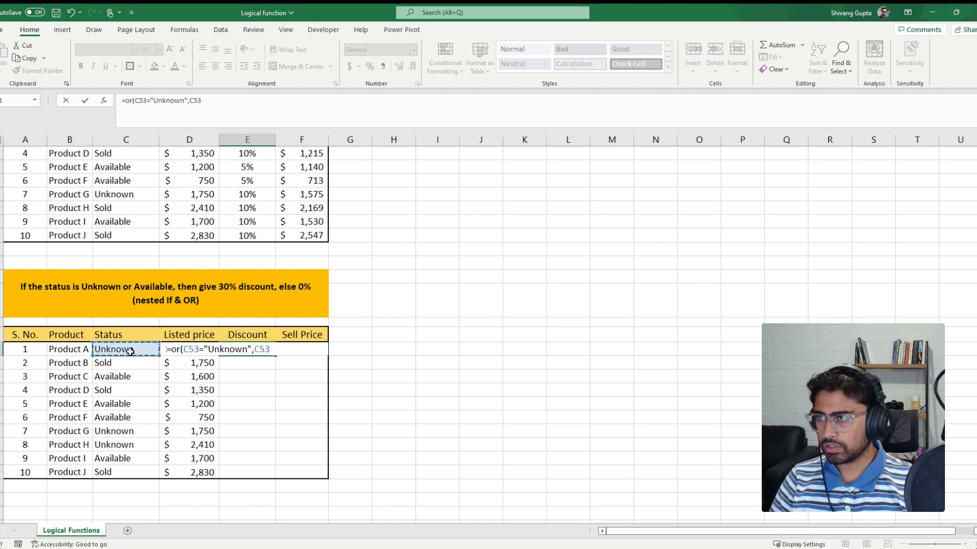
{"action": "type", "text": "=\""}
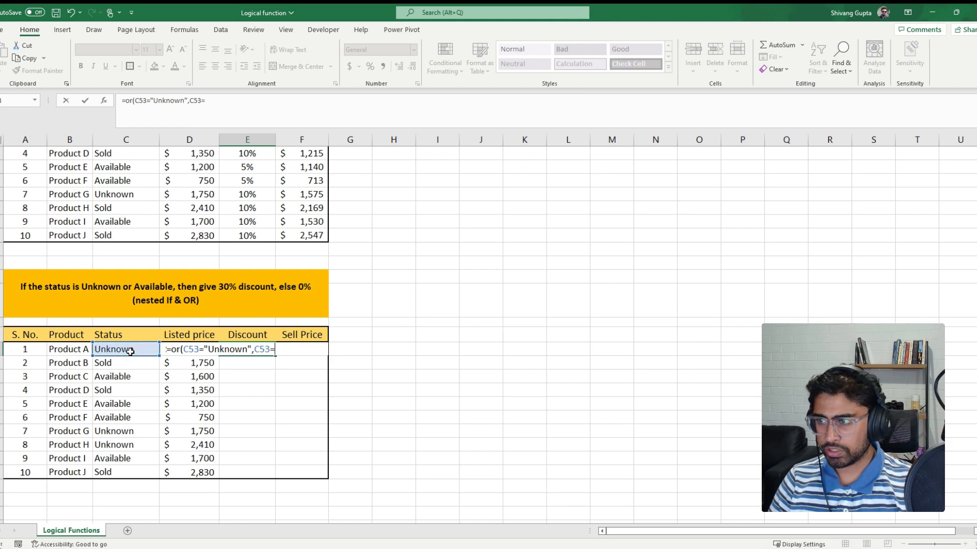
{"action": "type", "text": "Ava"}
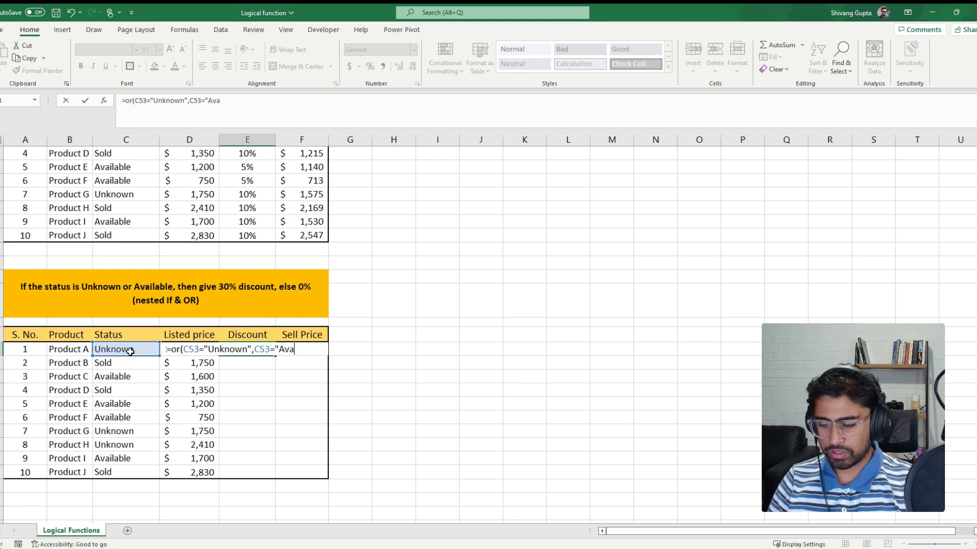
{"action": "type", "text": "ilable\""}
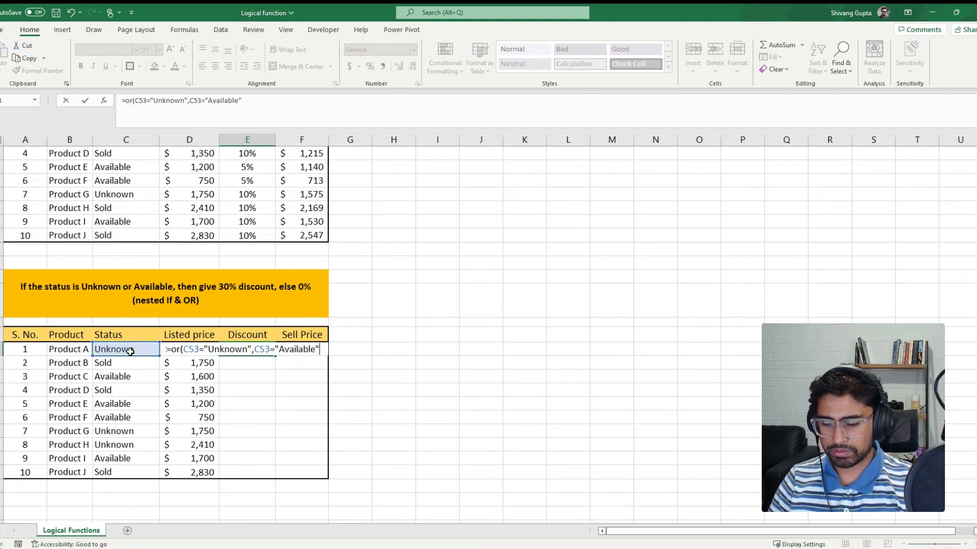
{"action": "type", "text": ")"}
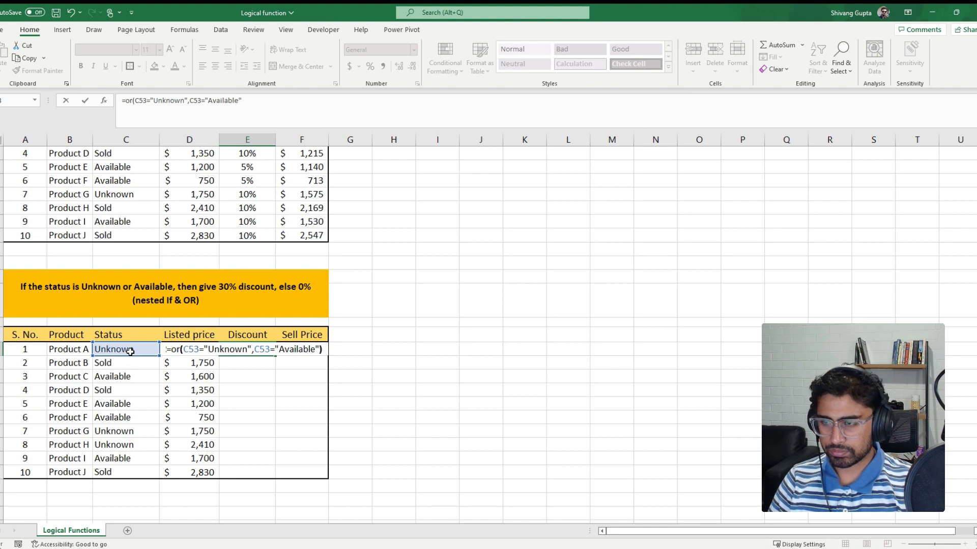
{"action": "key", "text": "Return"}
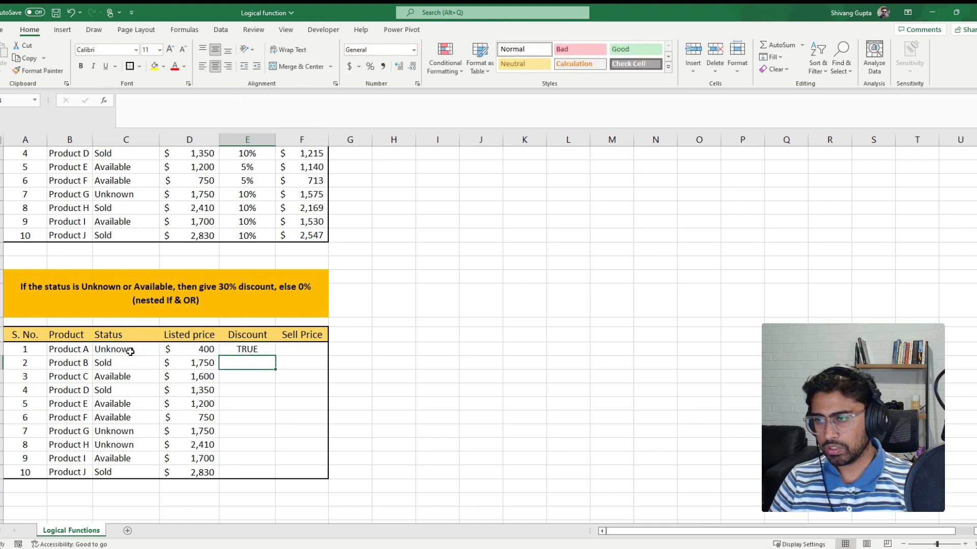
Copy Product A's OR formula down through Product J and check the results against each product's status.
{"action": "key", "text": "Up"}
{"action": "left_click", "coordinate": [121, 356]}
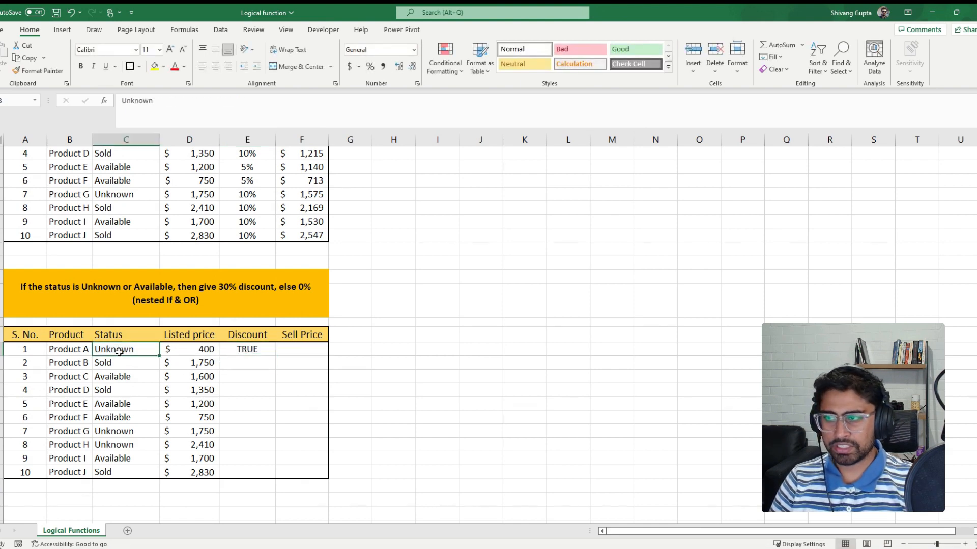
{"action": "left_click", "coordinate": [244, 354]}
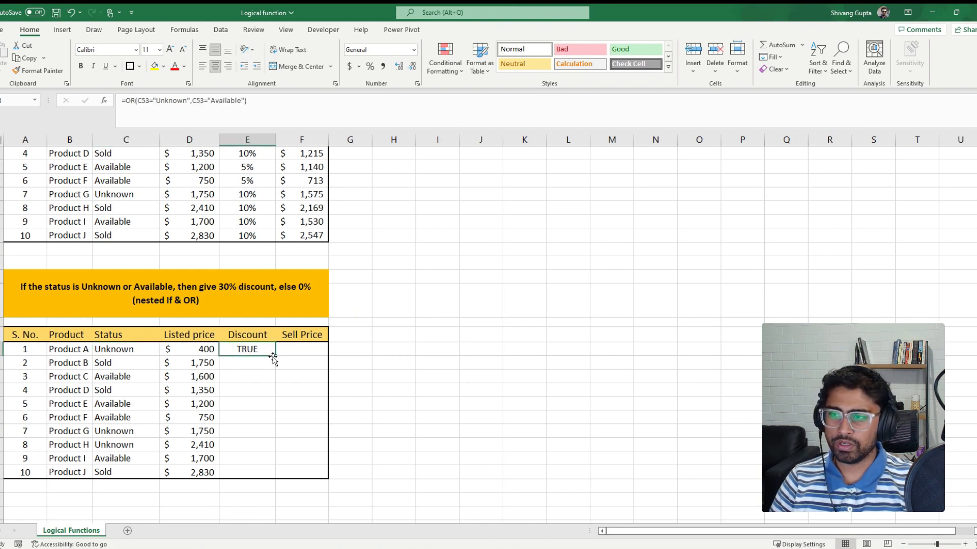
{"action": "left_click_drag", "start_coordinate": [276, 355], "coordinate": [273, 481]}
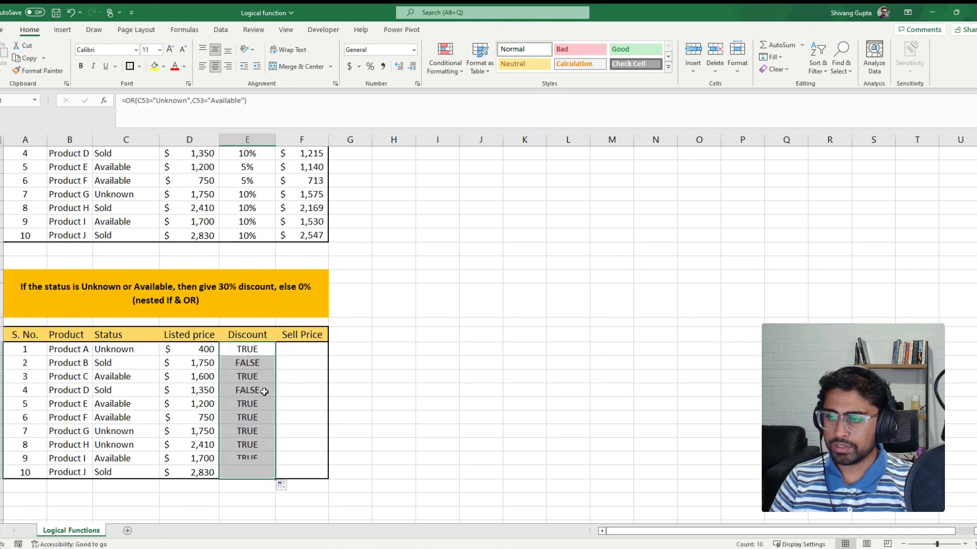
{"action": "left_click", "coordinate": [264, 364]}
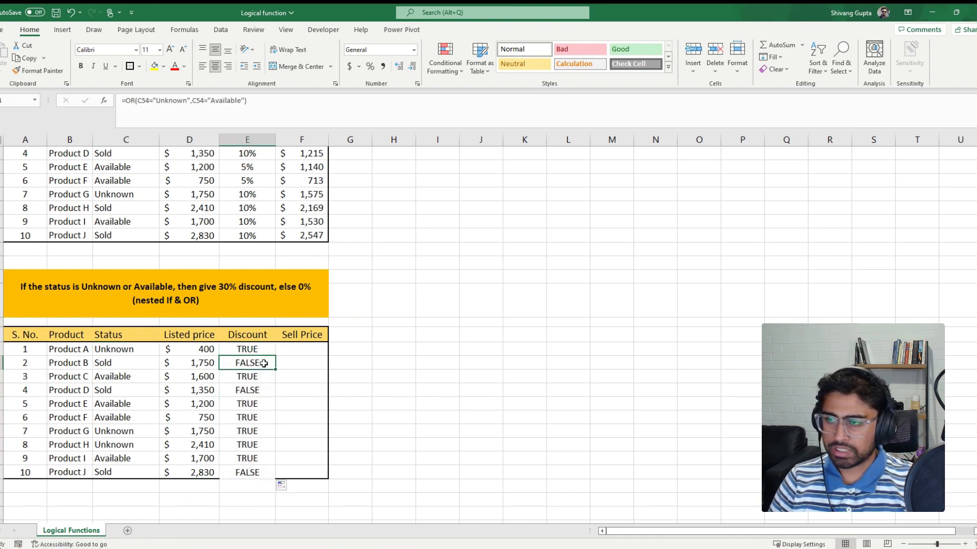
{"action": "left_click", "coordinate": [106, 364]}
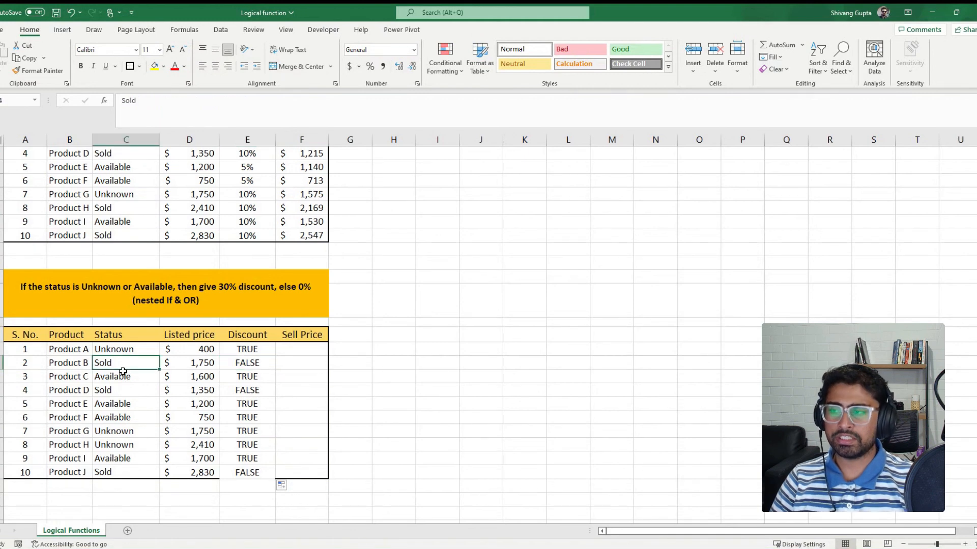
{"action": "left_click", "coordinate": [258, 374]}
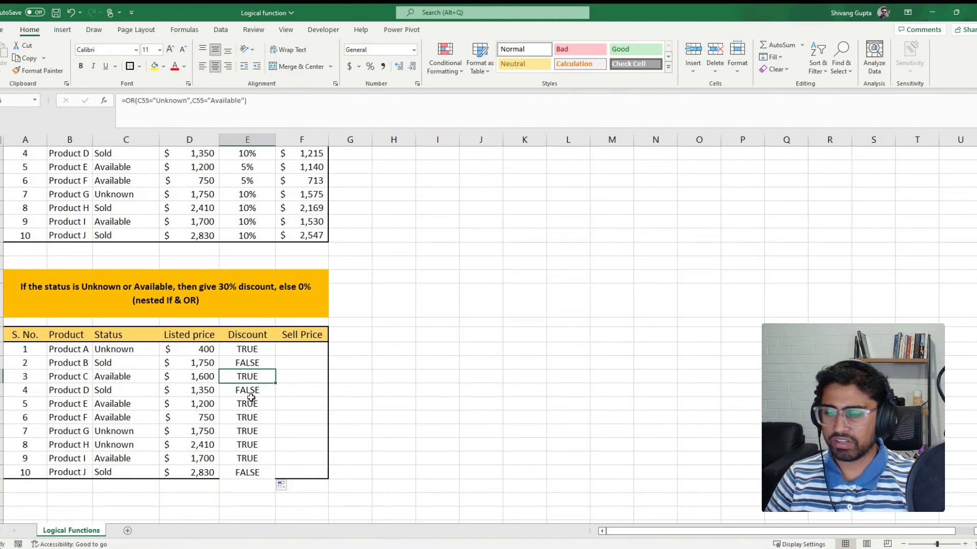
{"action": "left_click_drag", "start_coordinate": [251, 398], "coordinate": [257, 451]}
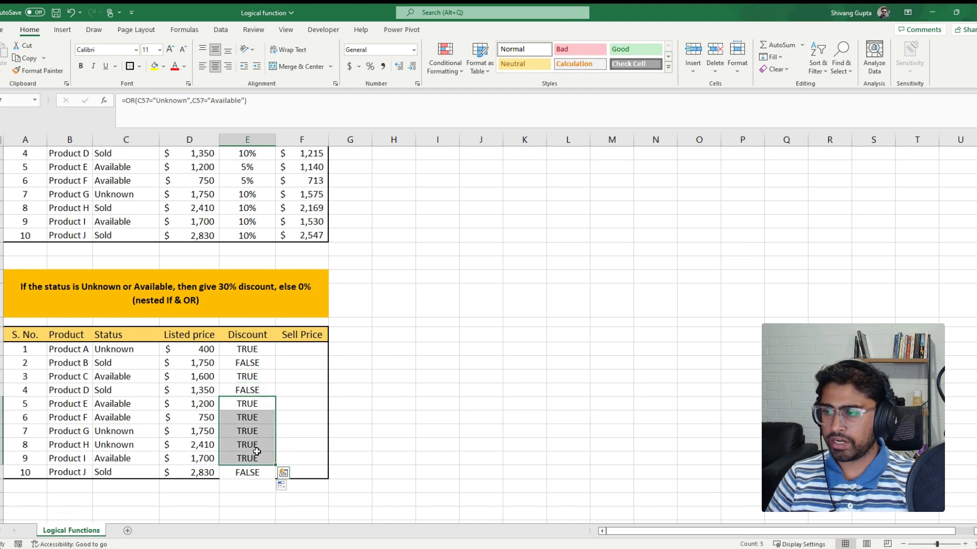
{"action": "left_click", "coordinate": [259, 472]}
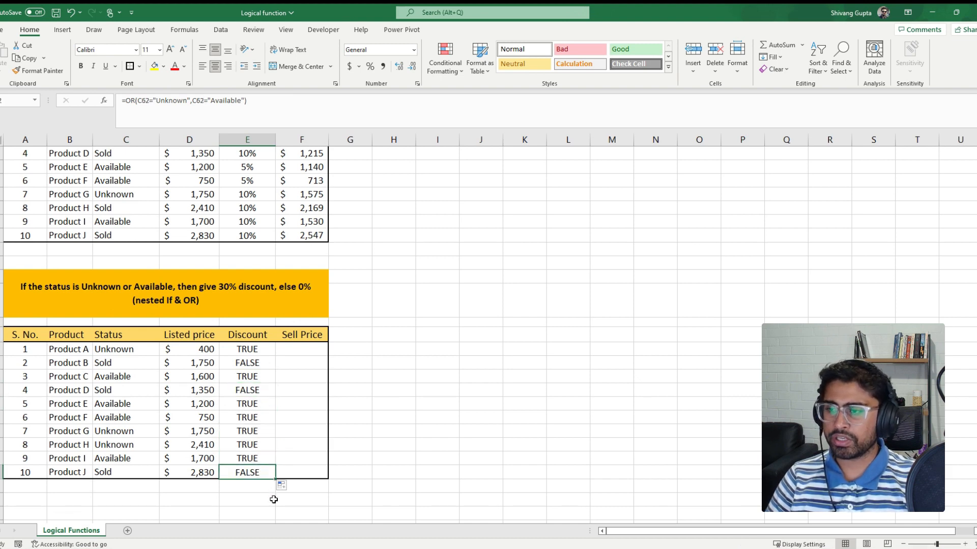
Wrap Product A's OR test in an IF: =IF(OR(C53="Unknown",C53="Available"),30%,0%).
{"action": "left_click", "coordinate": [246, 350]}
{"action": "left_click", "coordinate": [128, 102]}
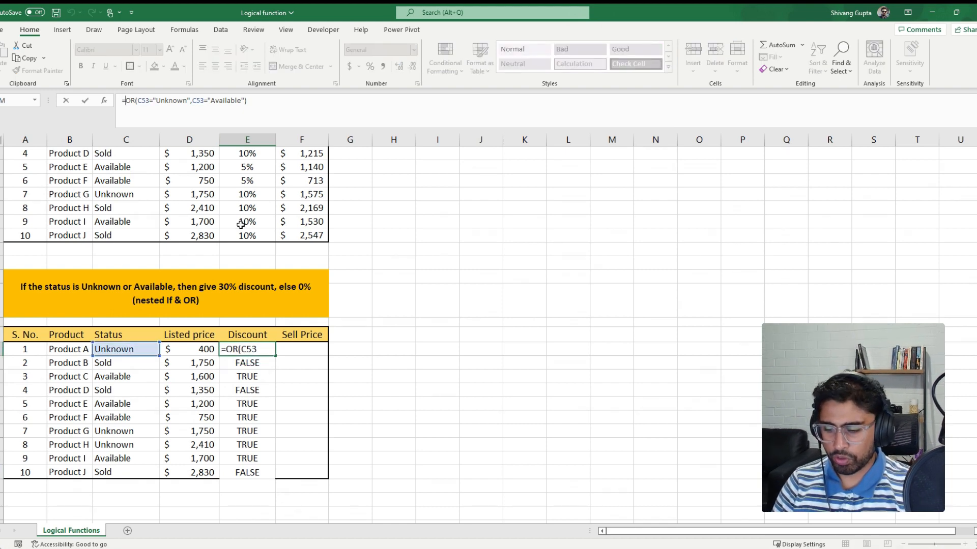
{"action": "type", "text": "if("}
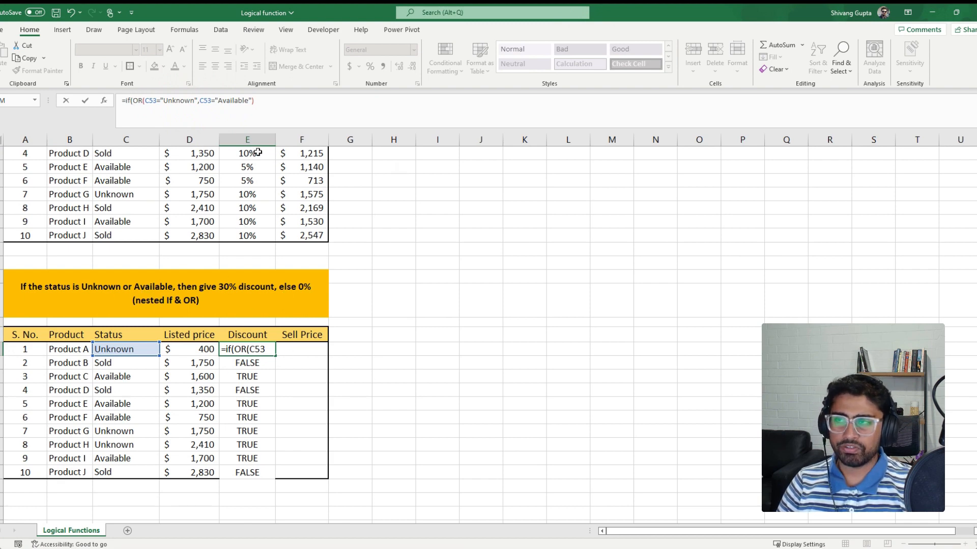
{"action": "left_click", "coordinate": [259, 105]}
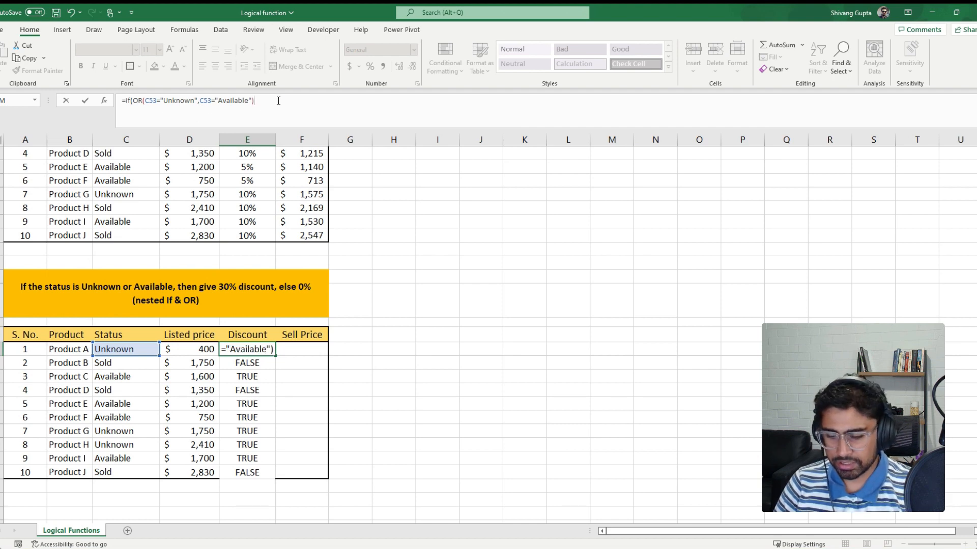
{"action": "type", "text": ",30 "}
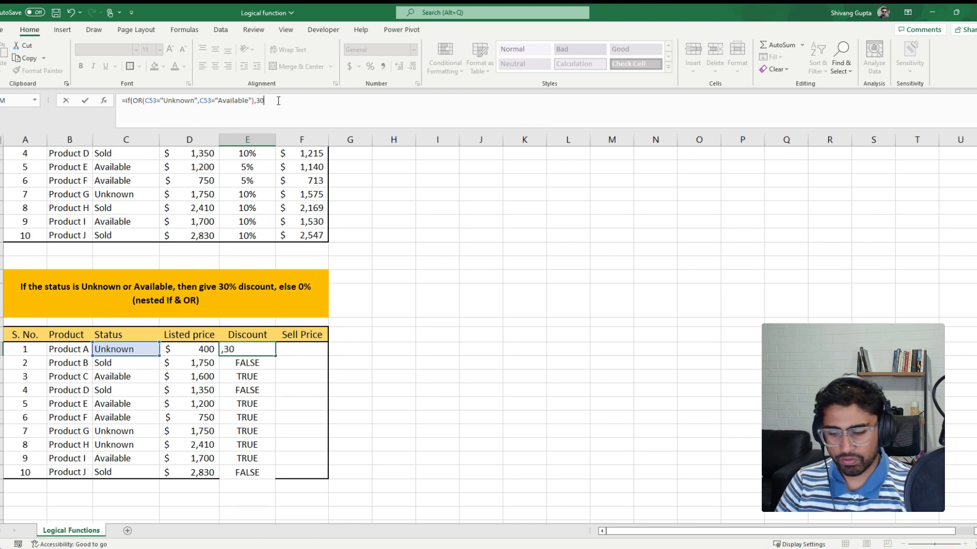
{"action": "type", "text": "%,0"}
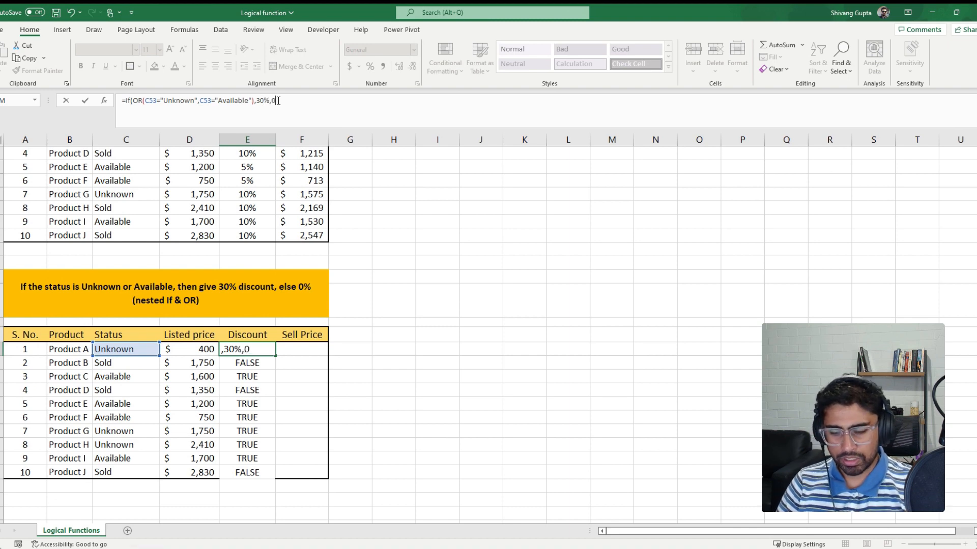
{"action": "type", "text": "5%"}
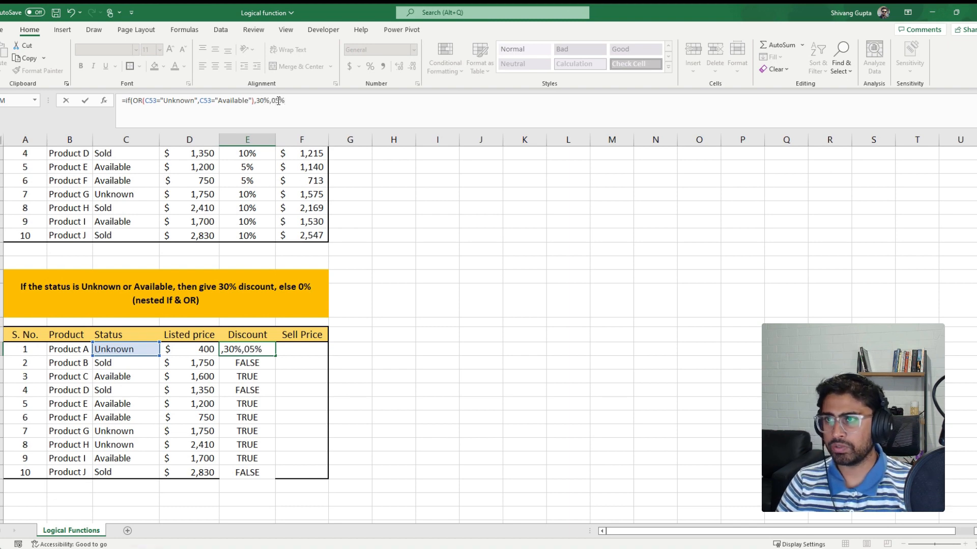
{"action": "key", "text": "BackSpace"}
{"action": "key", "text": "BackSpace"}
{"action": "type", "text": "%"}
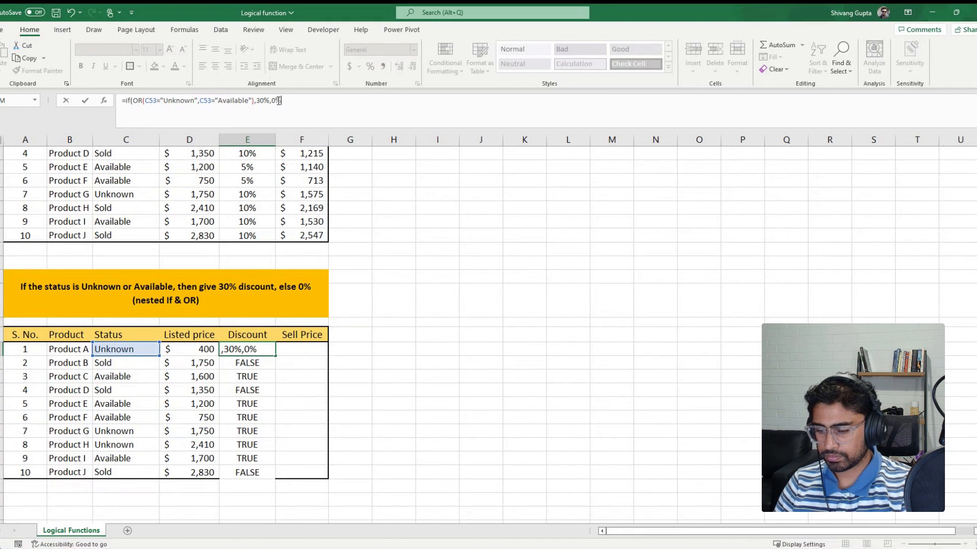
{"action": "type", "text": ")"}
{"action": "key", "text": "Return"}
{"action": "key", "text": "Up"}
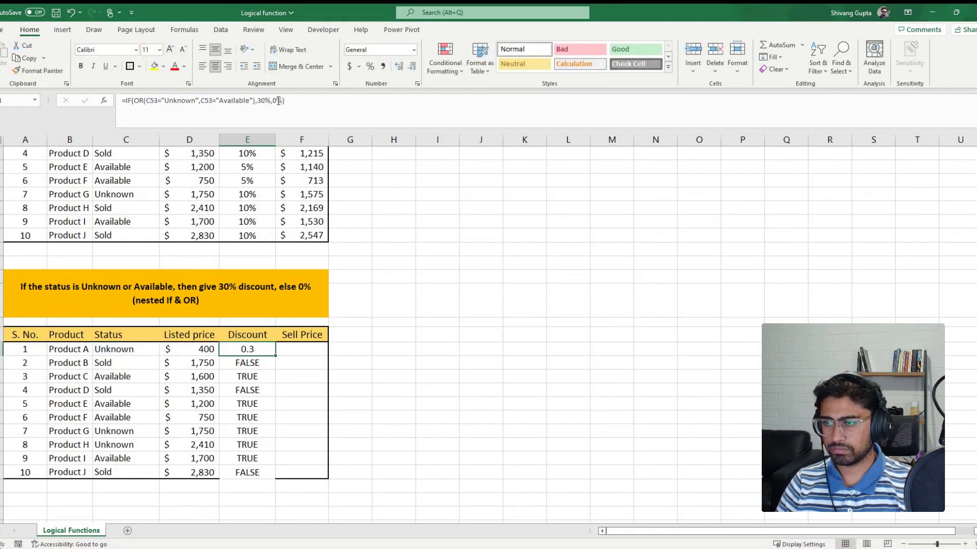
{"action": "key", "text": "ctrl+c"}
{"action": "key", "text": "ctrl+shift+Down"}
{"action": "key", "text": "ctrl+c"}
{"action": "key", "text": "ctrl+v"}
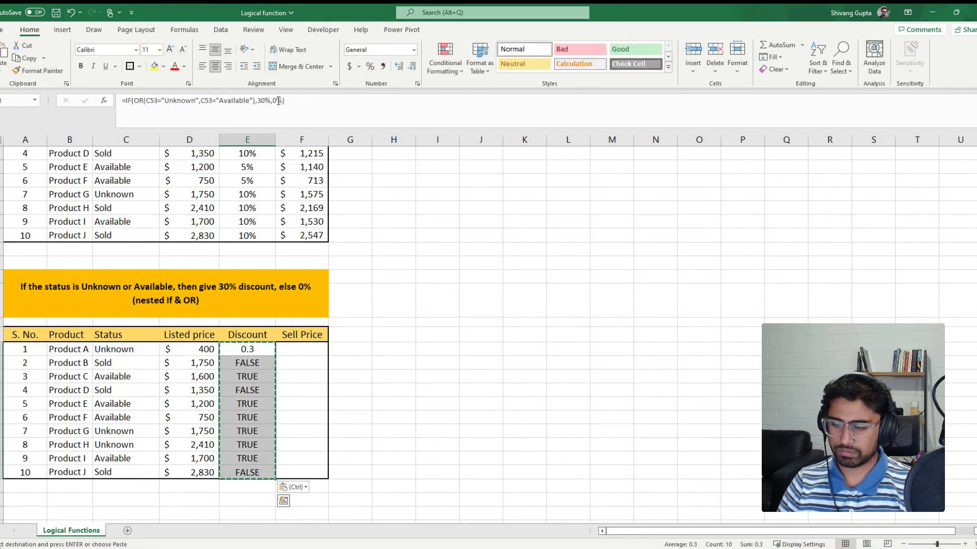
{"action": "key", "text": "Up"}
{"action": "key", "text": "Down"}
{"action": "key", "text": "Escape"}
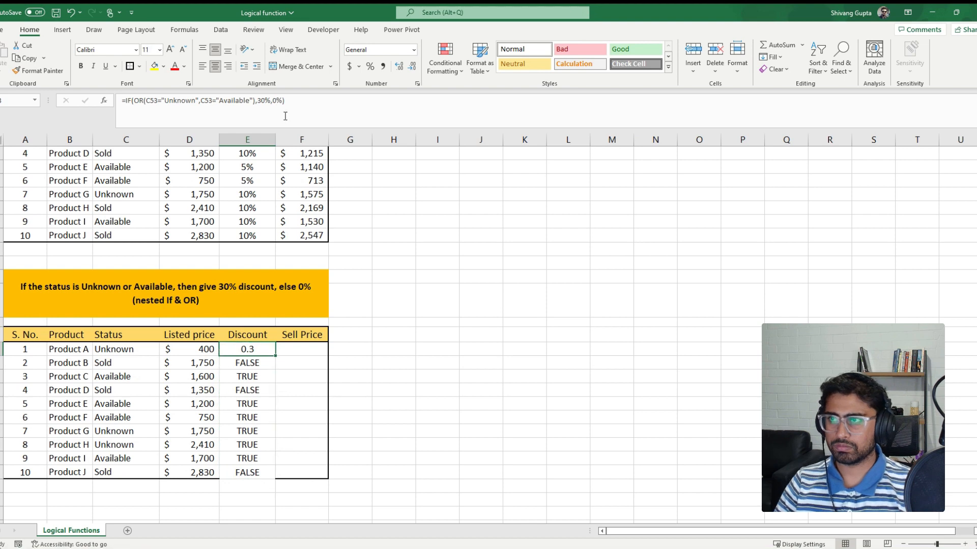
Format Product A's discount in the nested If & OR table as a percentage and copy it down through Product J.
{"action": "left_click", "coordinate": [370, 66]}
{"action": "double_click", "coordinate": [275, 356]}
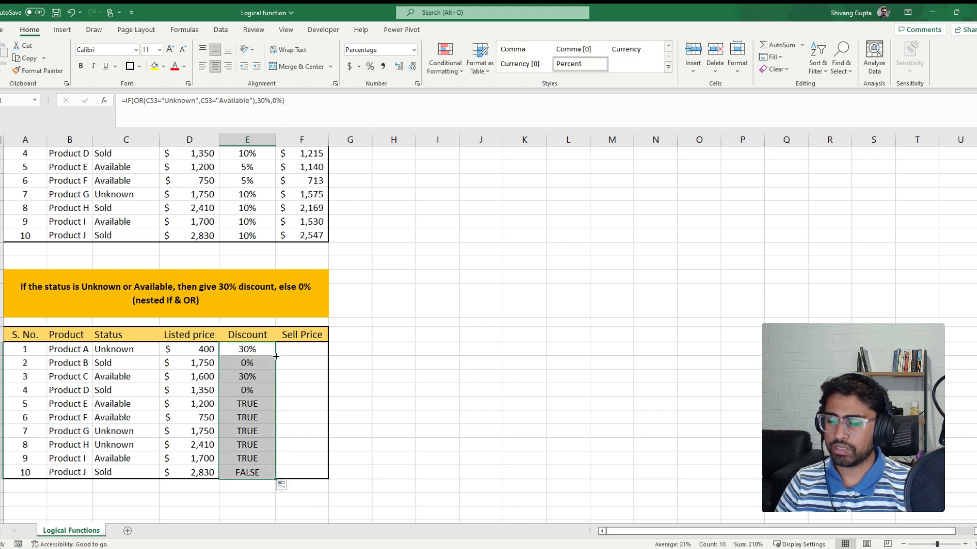
Calculate Product A's sell price in the nested If & OR table with =(1-E53)*D53.
{"action": "left_click", "coordinate": [310, 351]}
{"action": "type", "text": "="}
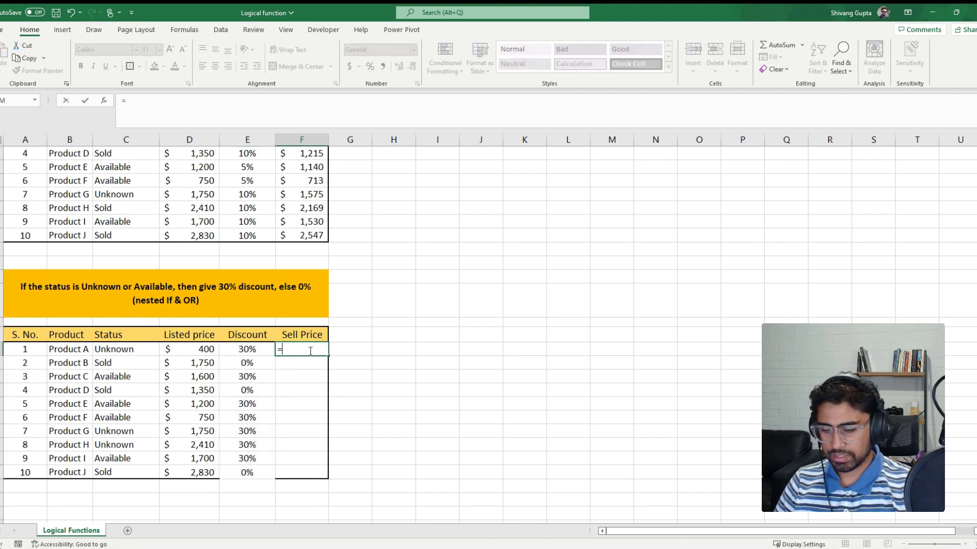
{"action": "type", "text": "(1-"}
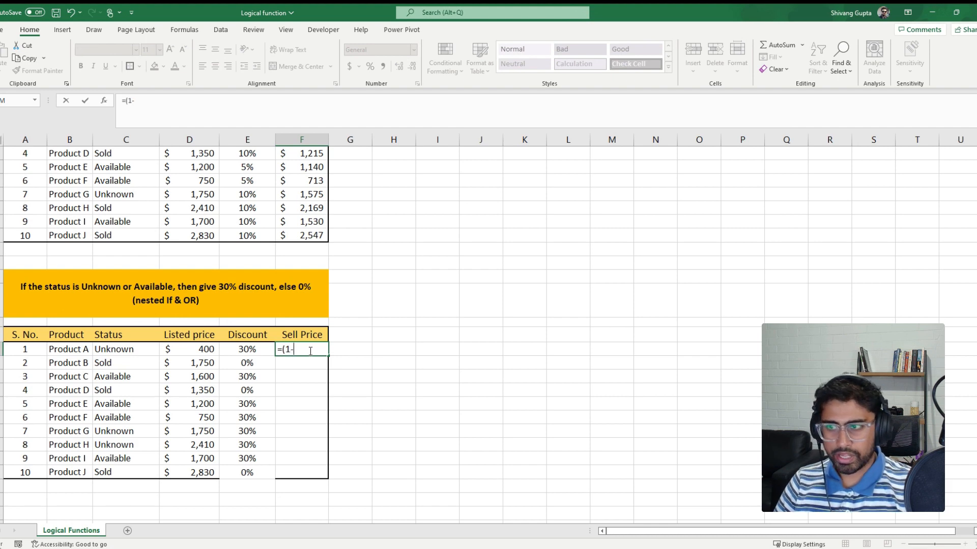
{"action": "key", "text": "Left"}
{"action": "type", "text": ")*"}
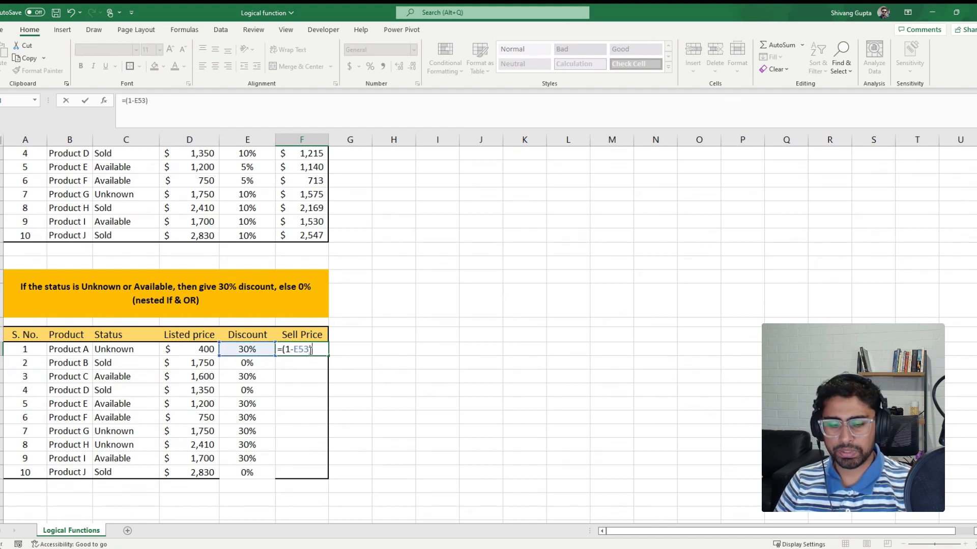
{"action": "key", "text": "Left"}
{"action": "key", "text": "Left"}
{"action": "key", "text": "ctrl+Return"}
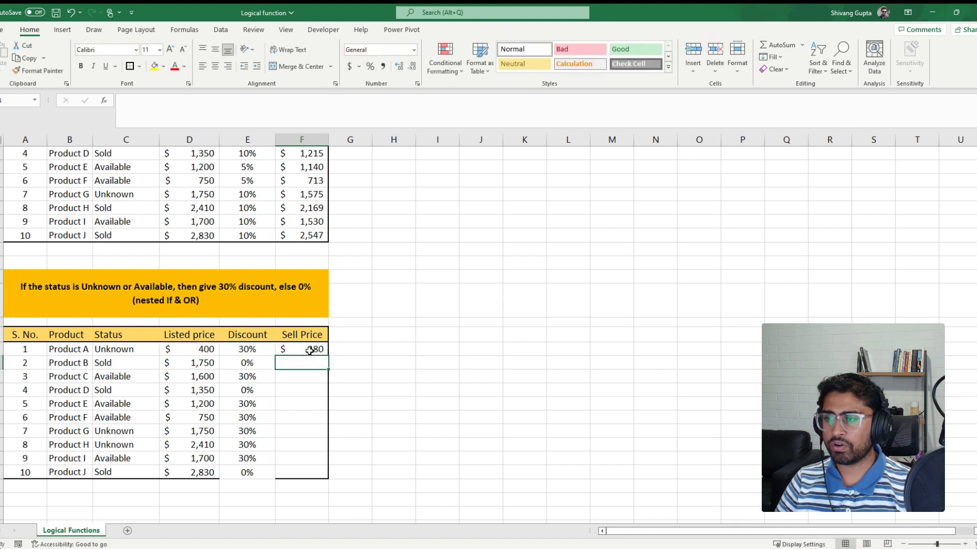
Copy Product A's sell price formula down through Product J in the nested If & OR table.
{"action": "left_click_drag", "start_coordinate": [329, 358], "coordinate": [330, 475]}
{"action": "left_click", "coordinate": [312, 354]}
{"action": "left_click_drag", "start_coordinate": [312, 353], "coordinate": [307, 470]}
Apply an outside border around the whole nested If & OR table, including its header row.
{"action": "left_click_drag", "start_coordinate": [22, 334], "coordinate": [308, 472]}
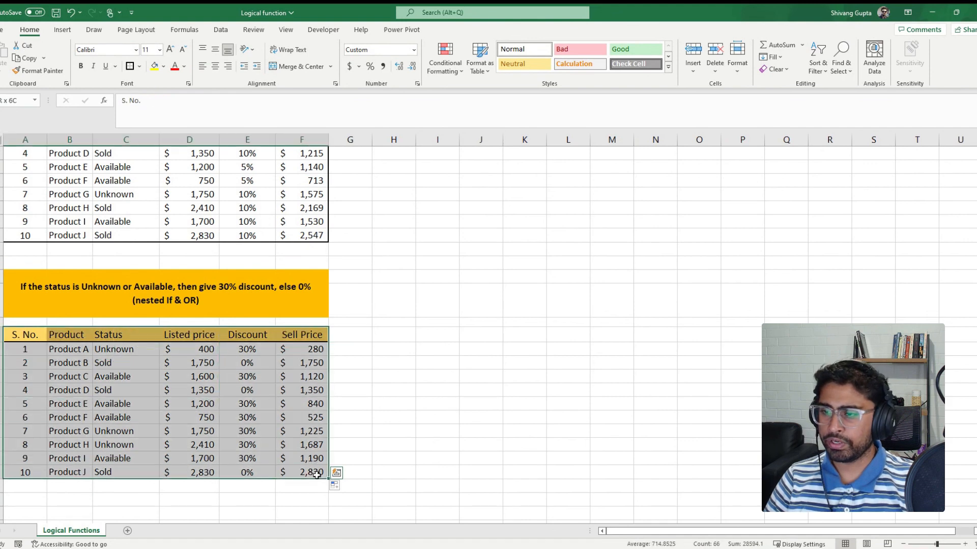
{"action": "left_click", "coordinate": [129, 66]}
{"action": "left_click", "coordinate": [306, 376]}
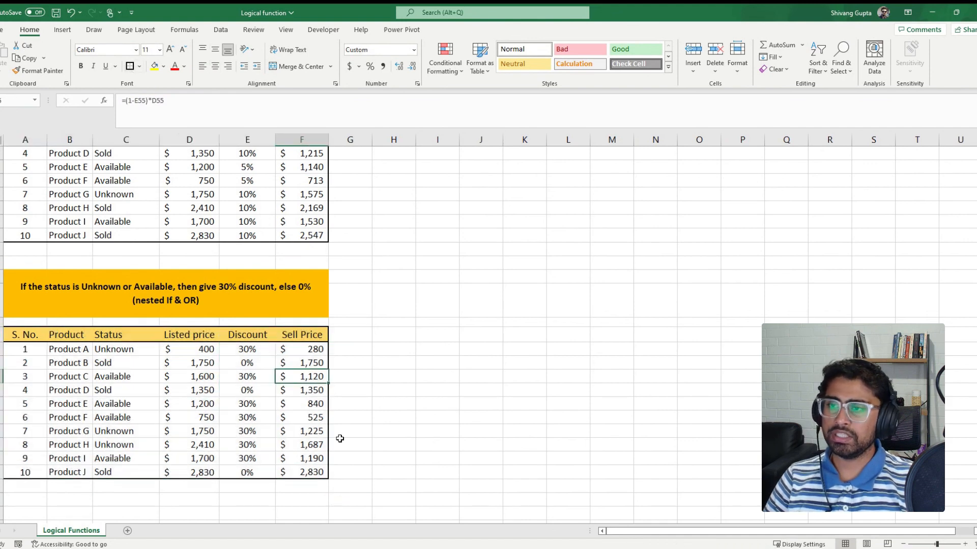